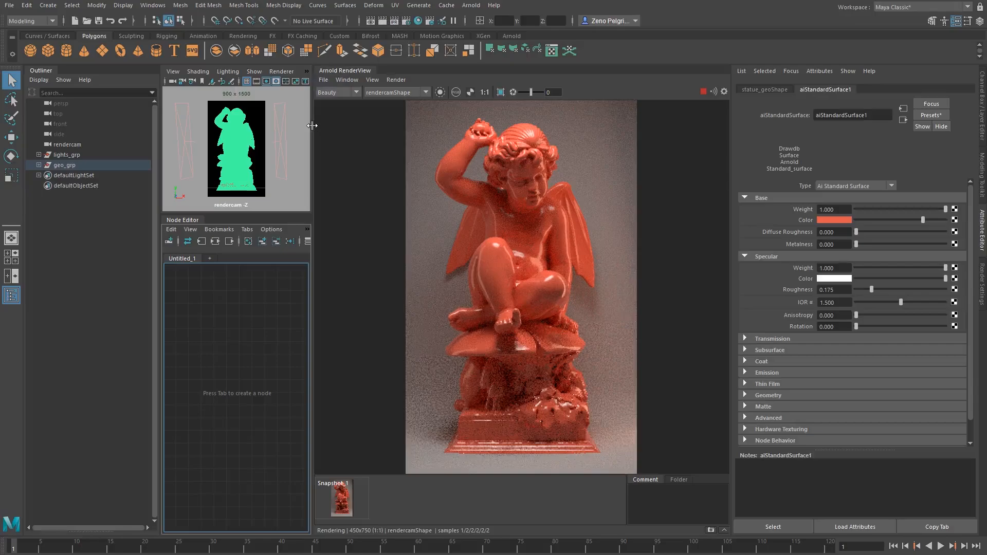
Store a second render snapshot and compare it against the first one
drag(312, 125, 335, 126)
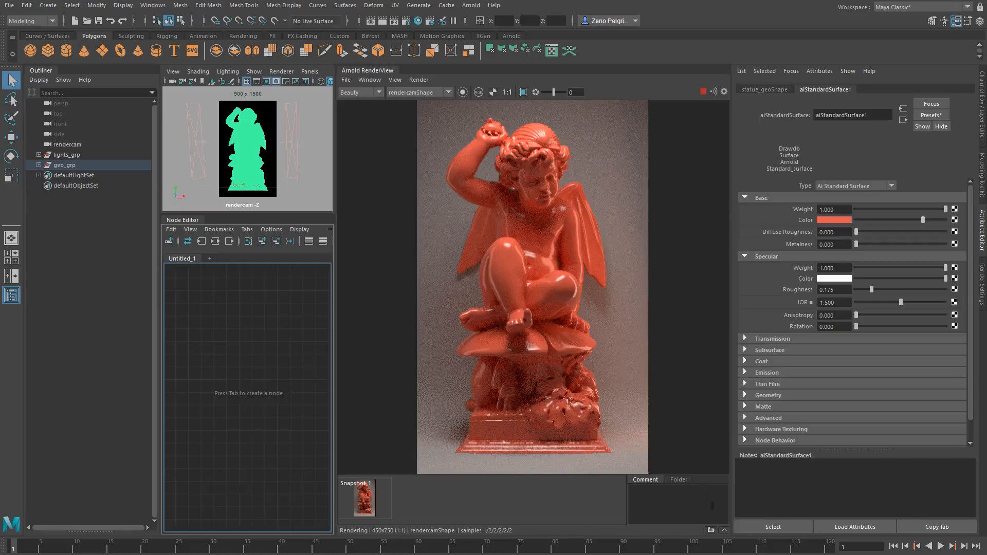
click(710, 530)
click(407, 493)
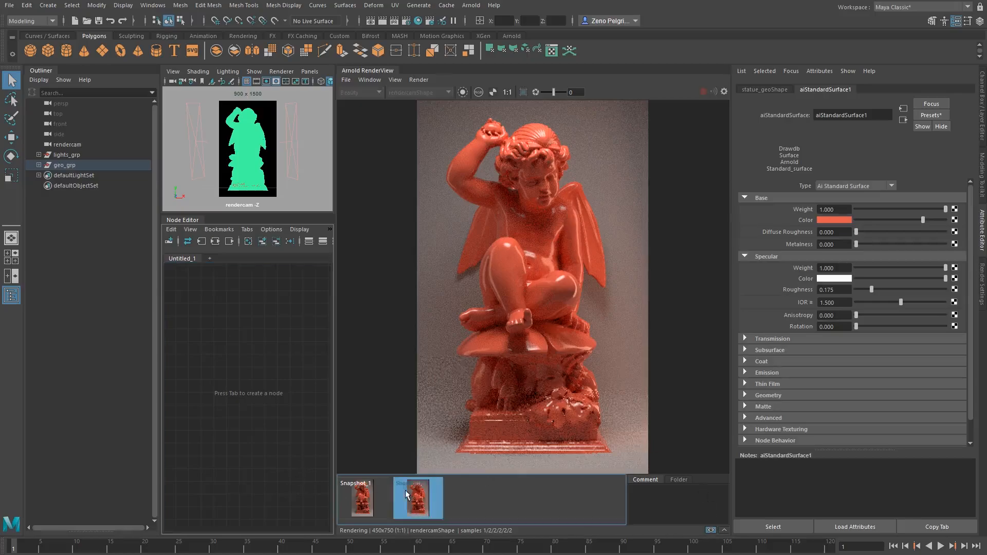
click(361, 493)
click(422, 492)
click(424, 495)
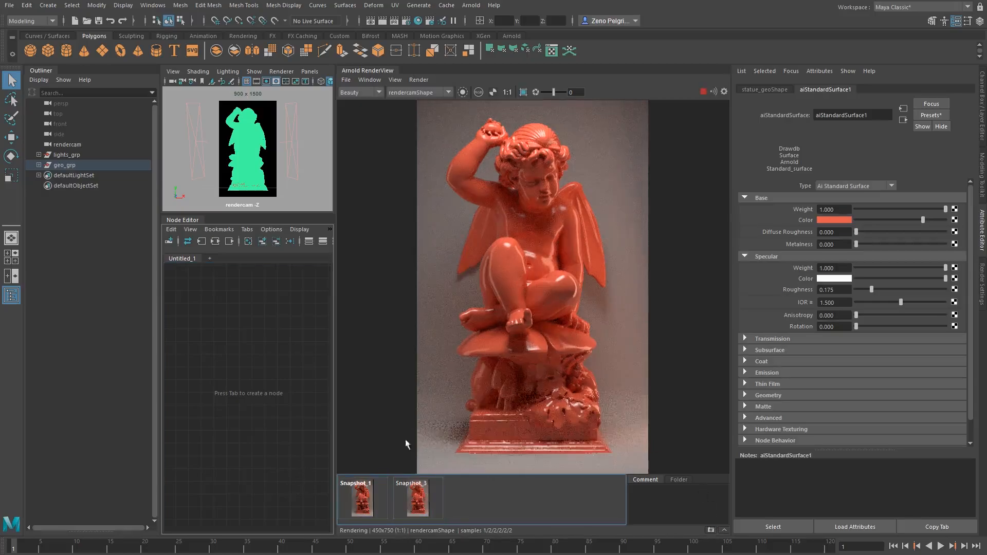
click(671, 491)
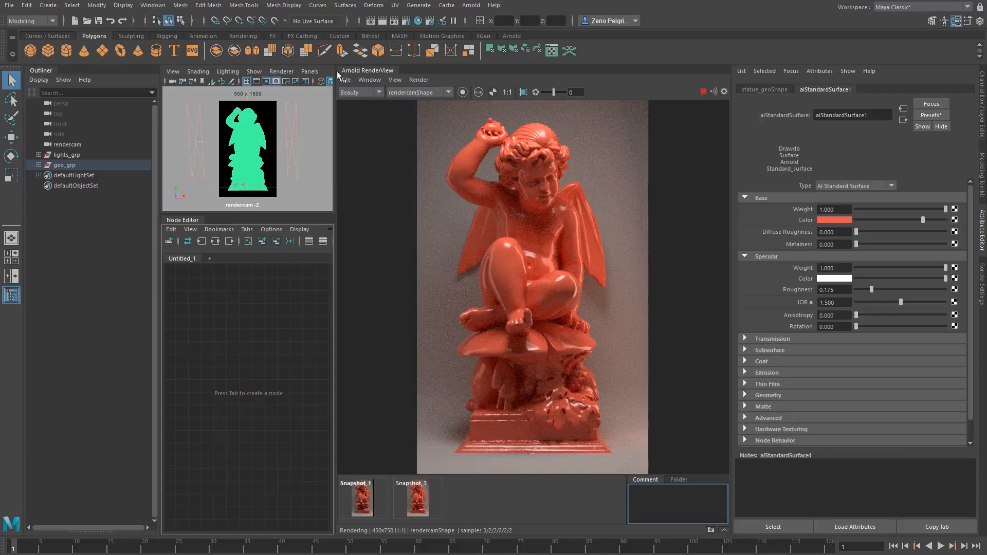
Inspect the N and diffuse AOVs of the render, then return to the Beauty view
click(366, 93)
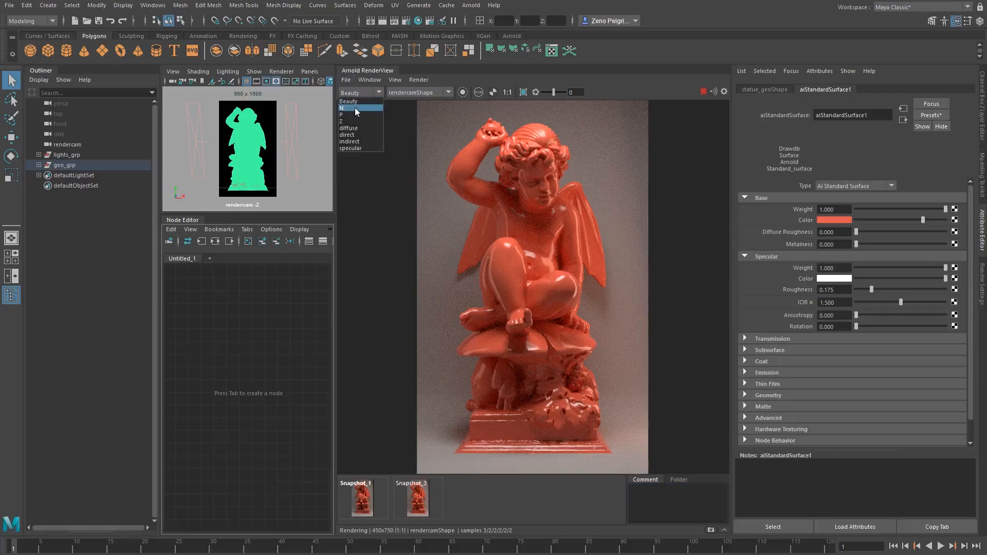
click(354, 108)
click(365, 92)
click(355, 128)
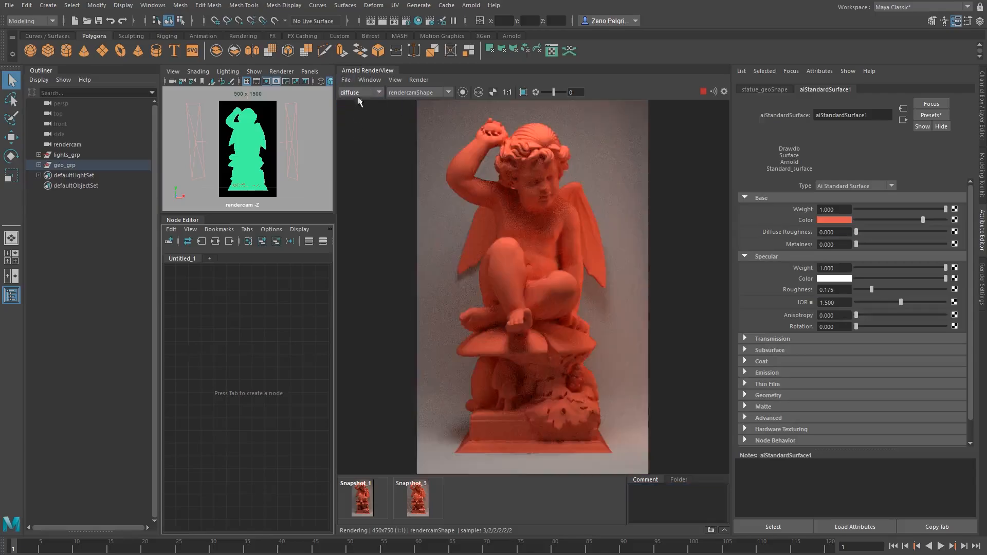
click(360, 90)
click(354, 101)
click(408, 93)
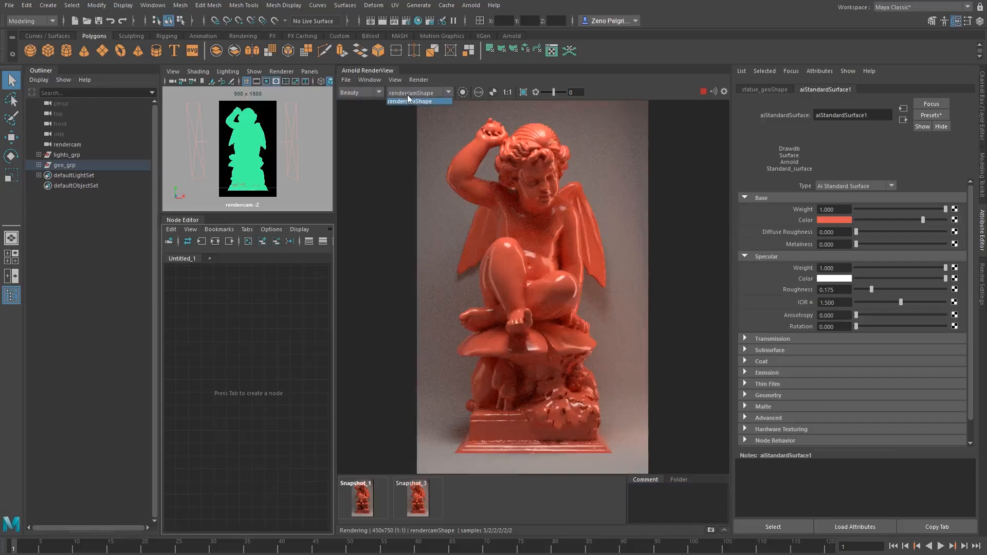
Limit the render to the selected statue geometry only
click(430, 90)
click(419, 92)
click(462, 92)
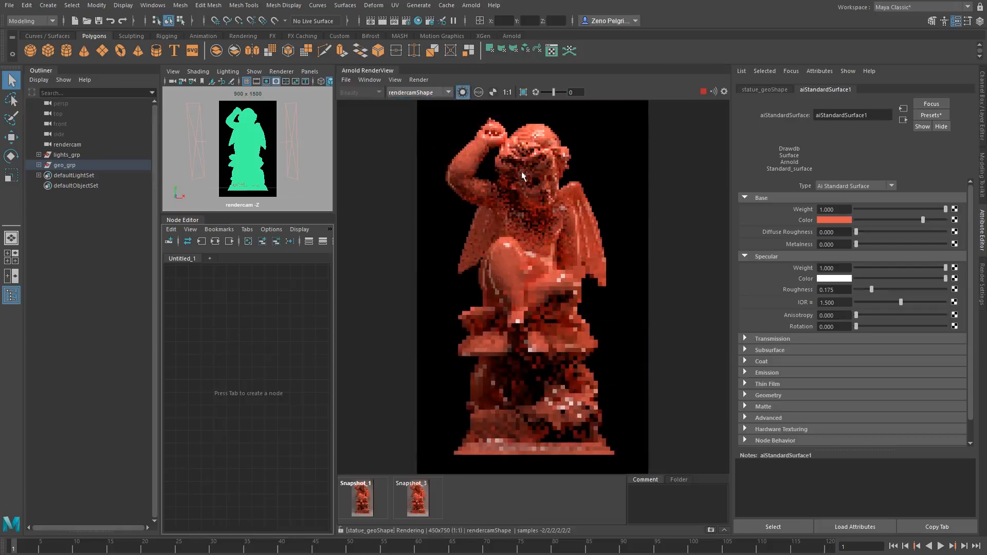
Widen the render view and restart the render
drag(334, 304, 404, 303)
click(246, 335)
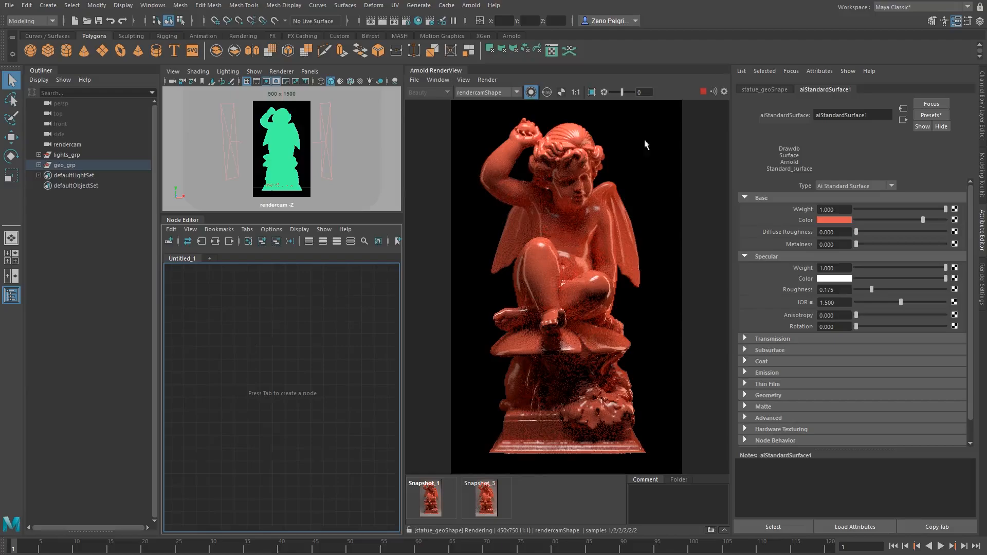
click(702, 92)
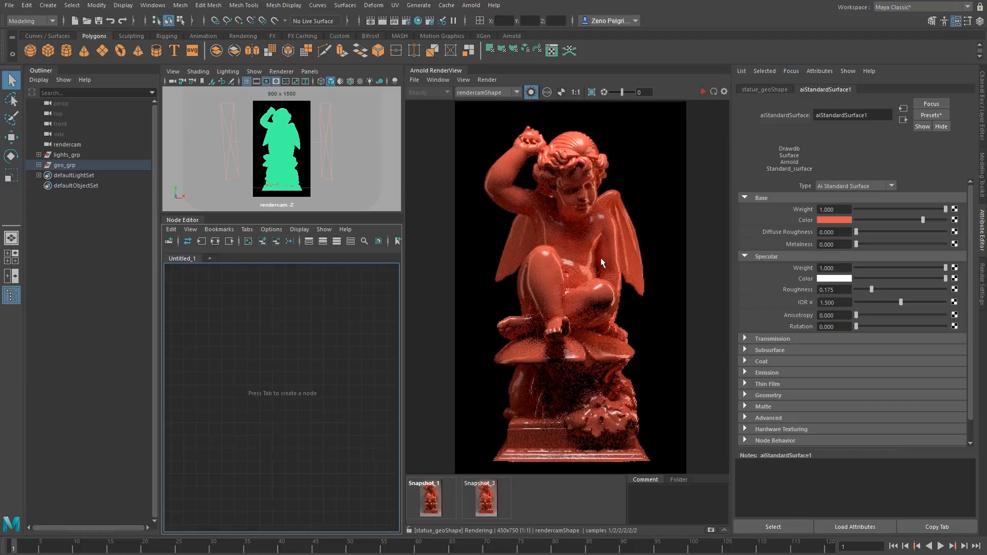
Graph the statue's shading network in the Node Editor and select the statue in the render
key(Tab)
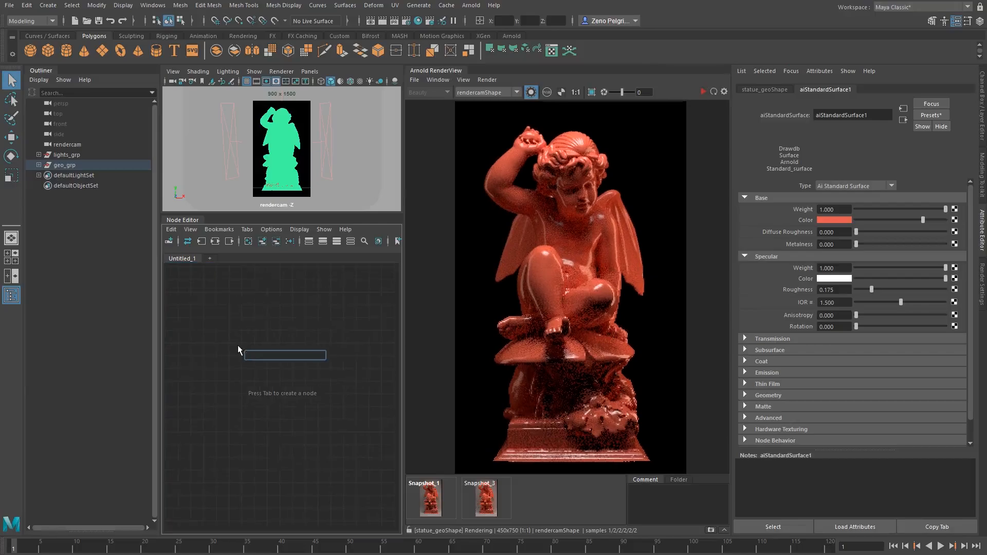
click(238, 344)
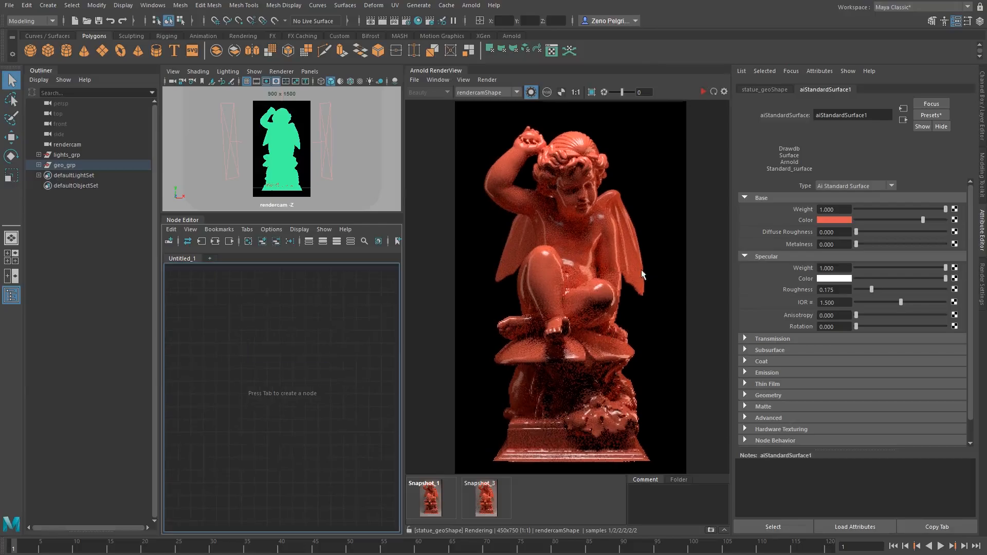
click(186, 241)
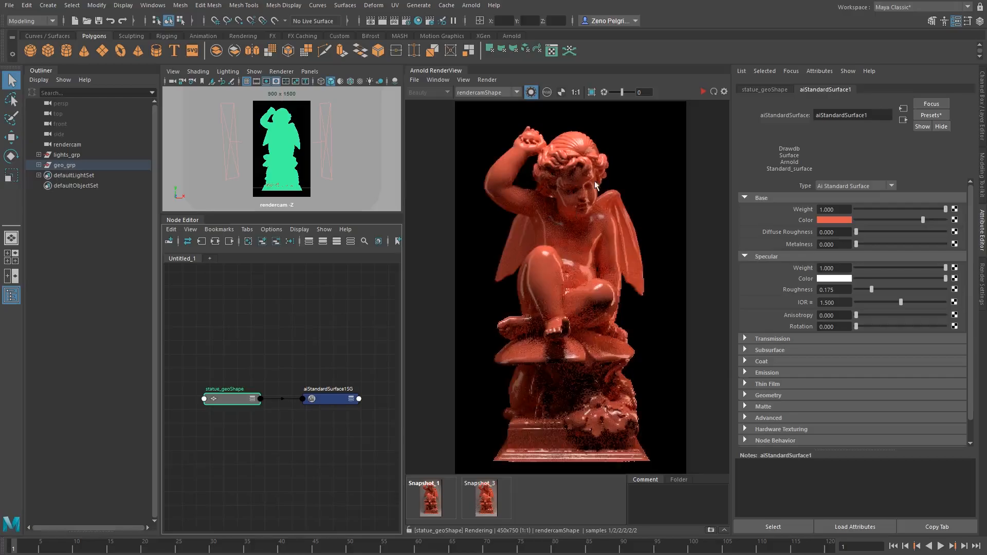
click(649, 144)
click(570, 178)
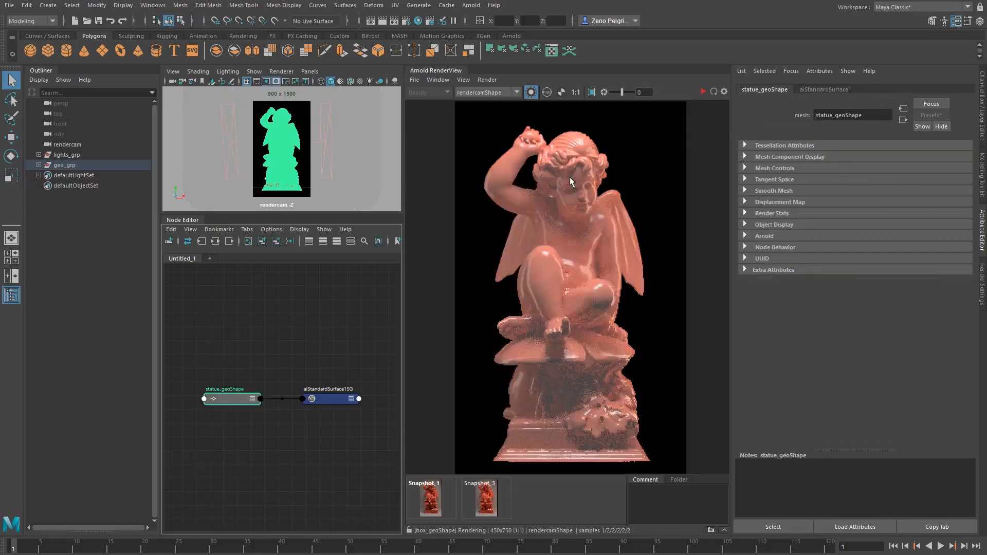
Graph the input connections of the aiStandardSurface1SG shading group to bring in aiStandardSurface1
alt+middle_drag(238, 379, 170, 350)
double_click(252, 368)
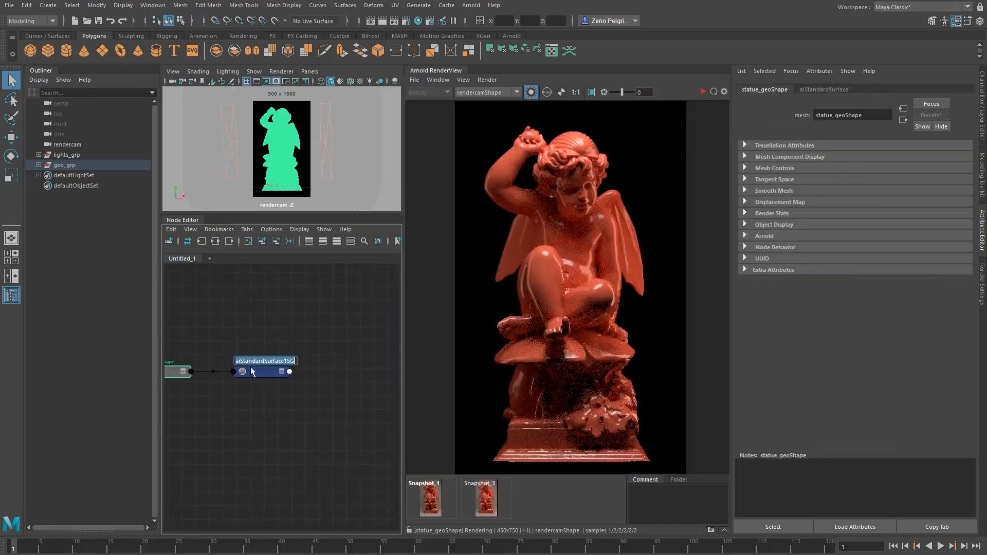
click(214, 242)
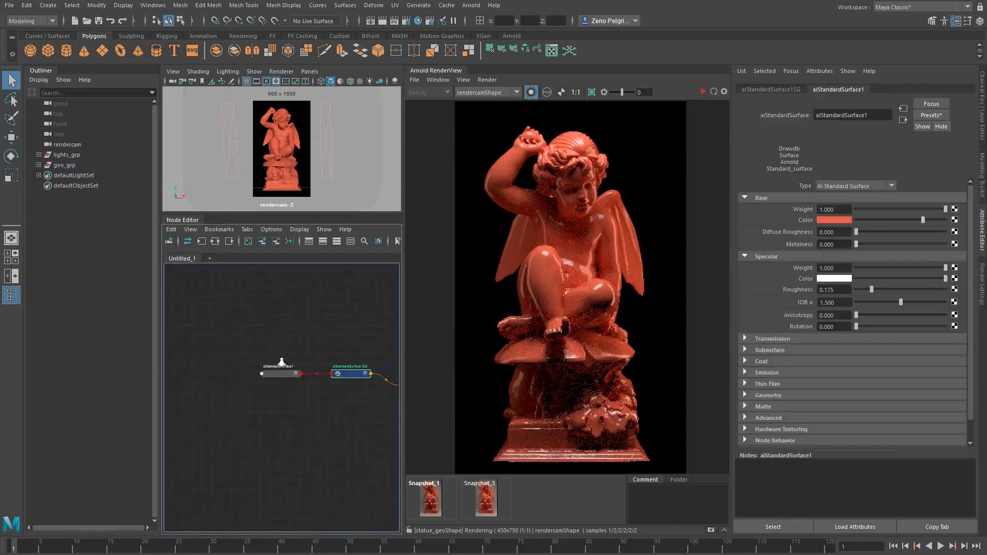
alt+right_drag(281, 362, 291, 361)
click(291, 363)
alt+middle_drag(223, 329, 312, 333)
click(235, 335)
Create an aiFractal node in the Node Editor
key(Tab)
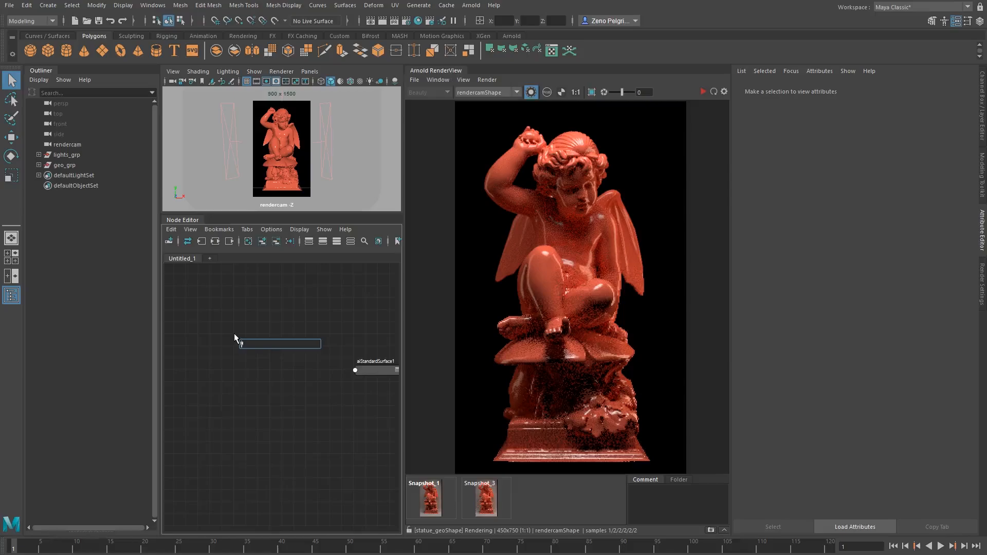
text(aiFractal)
key(Return)
Create an aiLayerColor node in the Node Editor
click(266, 376)
key(Tab)
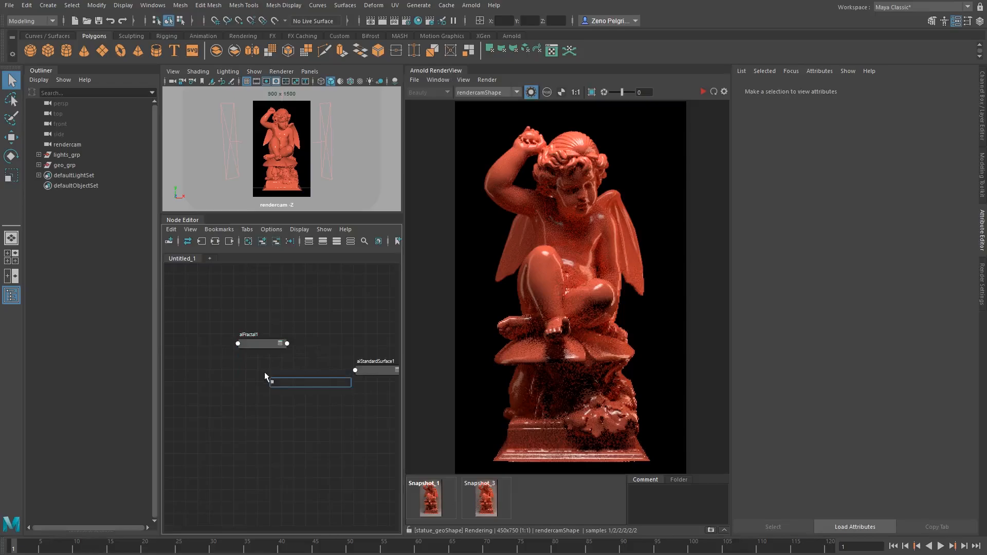
text(alayer)
key(BackSpace)
key(BackSpace)
key(BackSpace)
key(BackSpace)
key(BackSpace)
text(llayer)
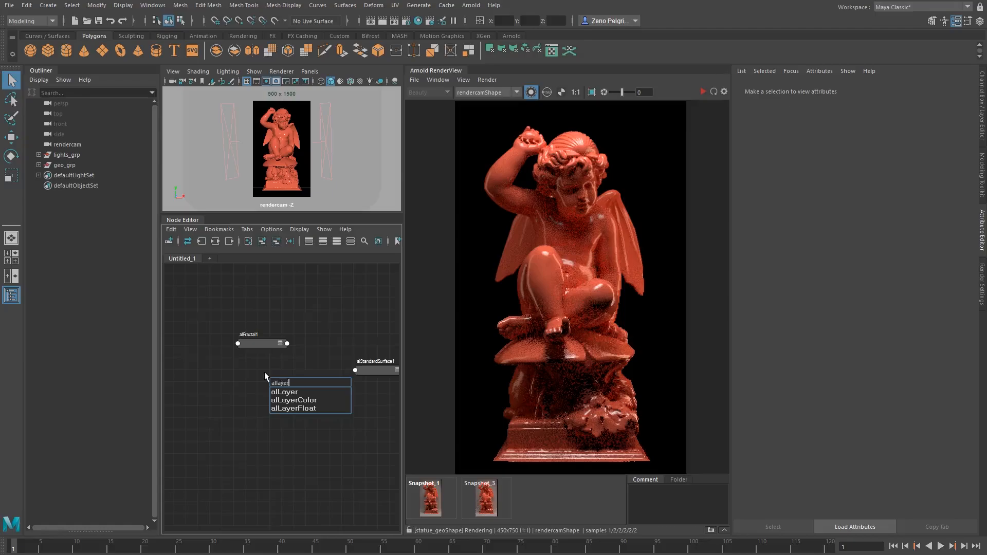
key(Down)
key(Down)
key(Return)
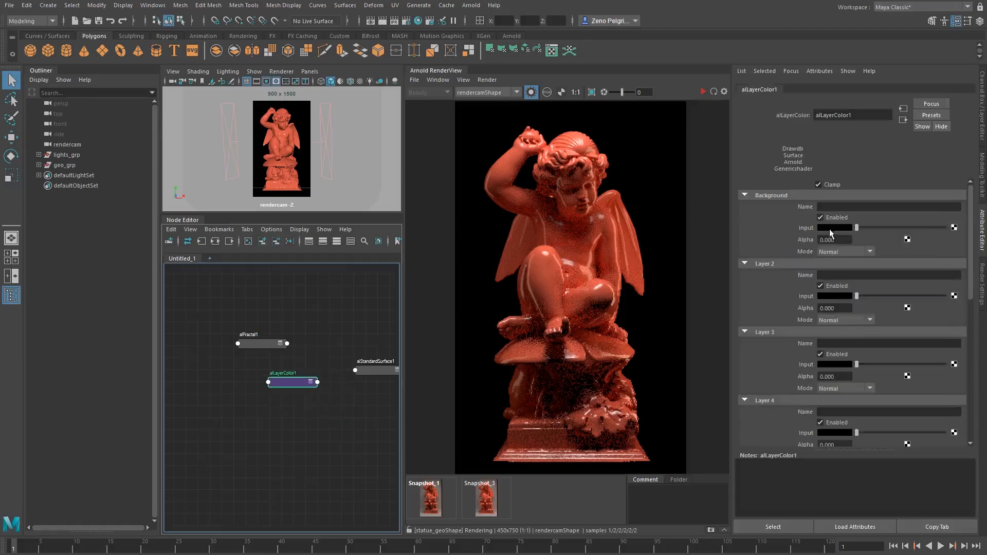
Set the aiLayerColor1 background to red with alpha 1 and Layer 2's input to cyan
click(830, 229)
click(716, 197)
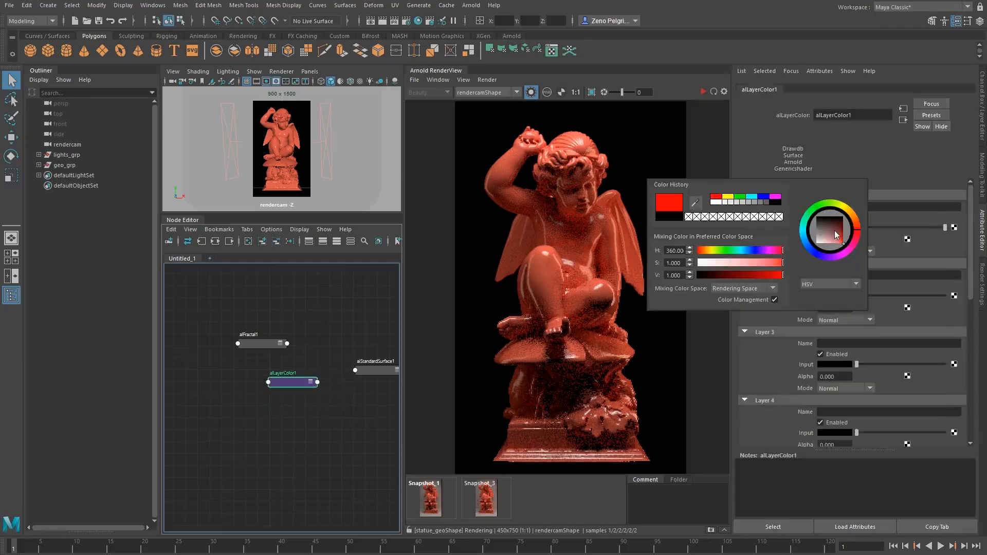
click(829, 297)
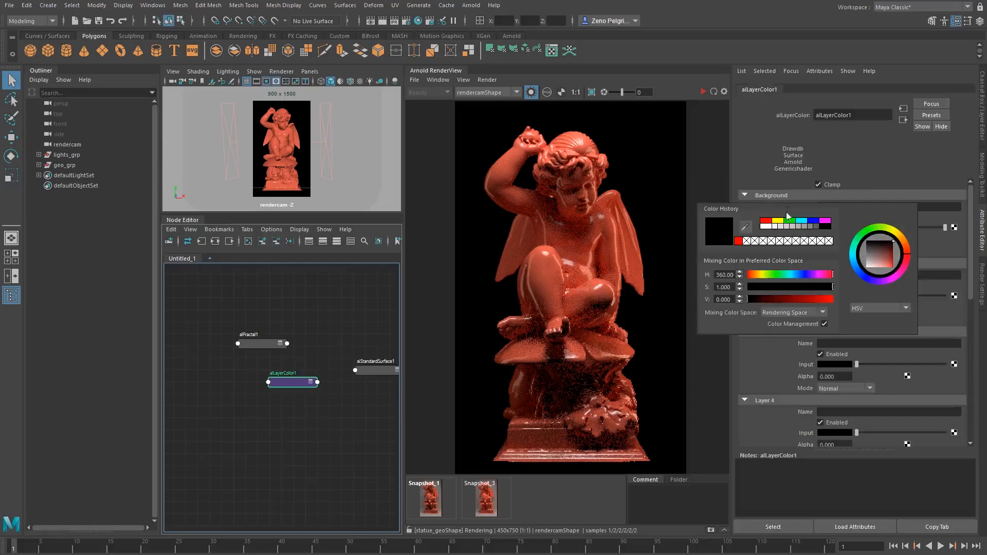
click(801, 220)
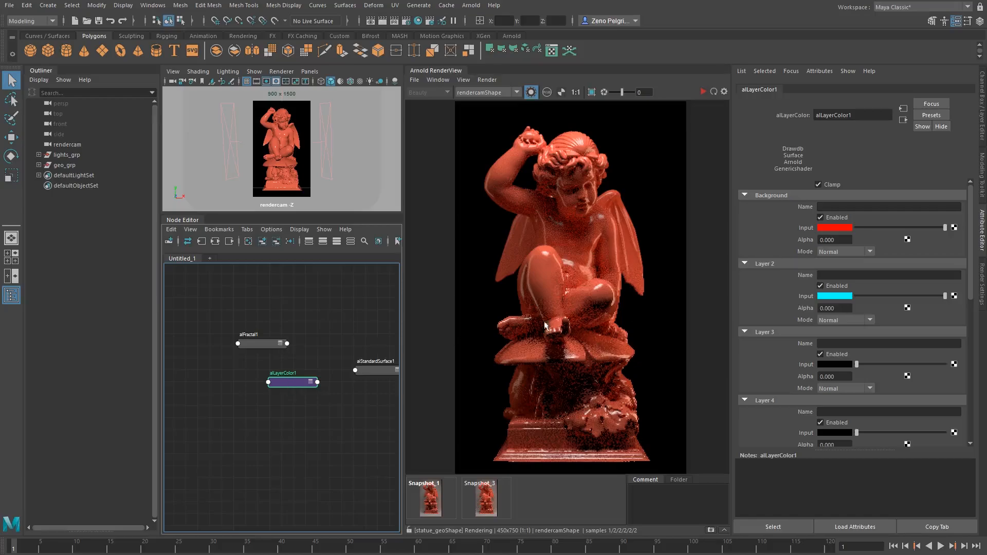
click(834, 240)
text(1)
key(Return)
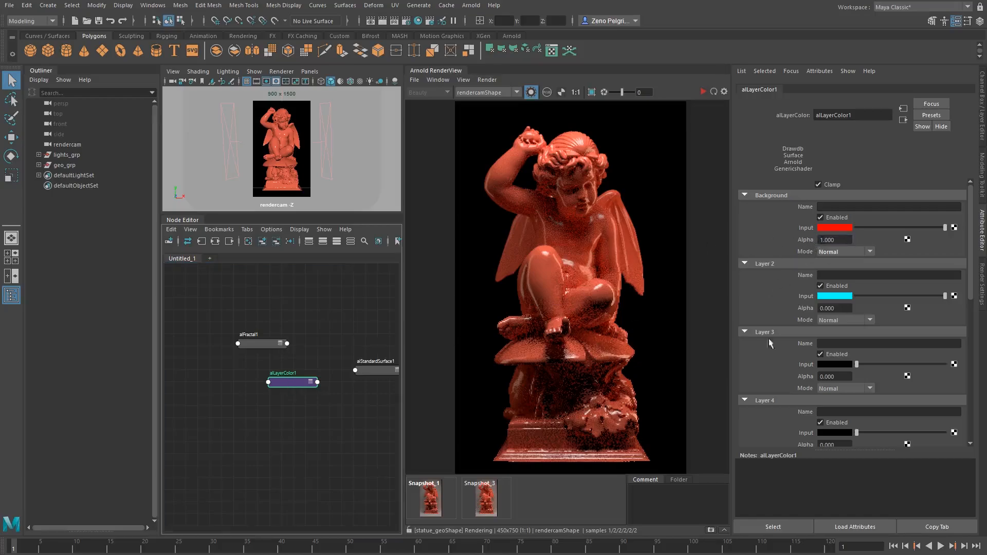
Connect aiFractal1's outColorR to aiLayerColor1's layer2a using the Connection Editor
middle_drag(260, 344, 807, 311)
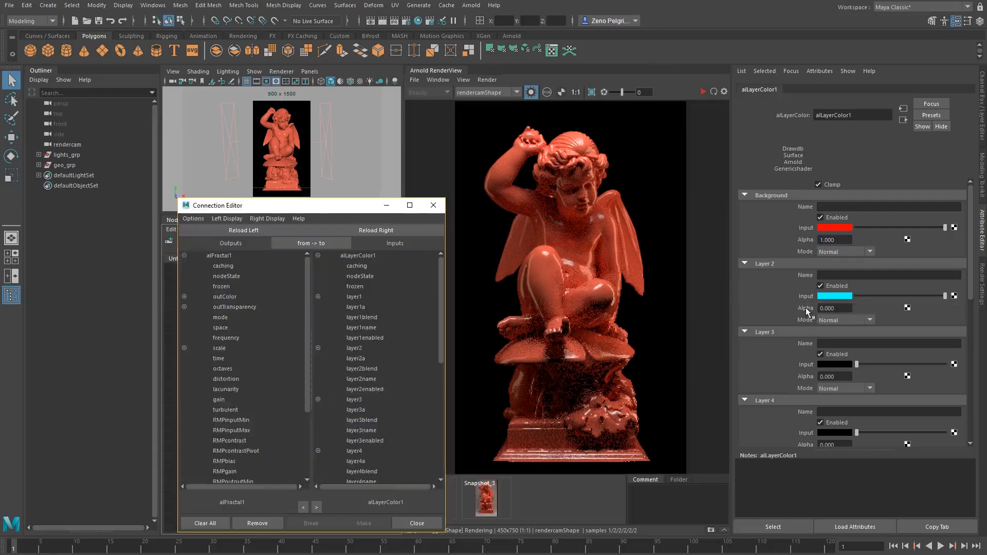
click(184, 297)
click(232, 307)
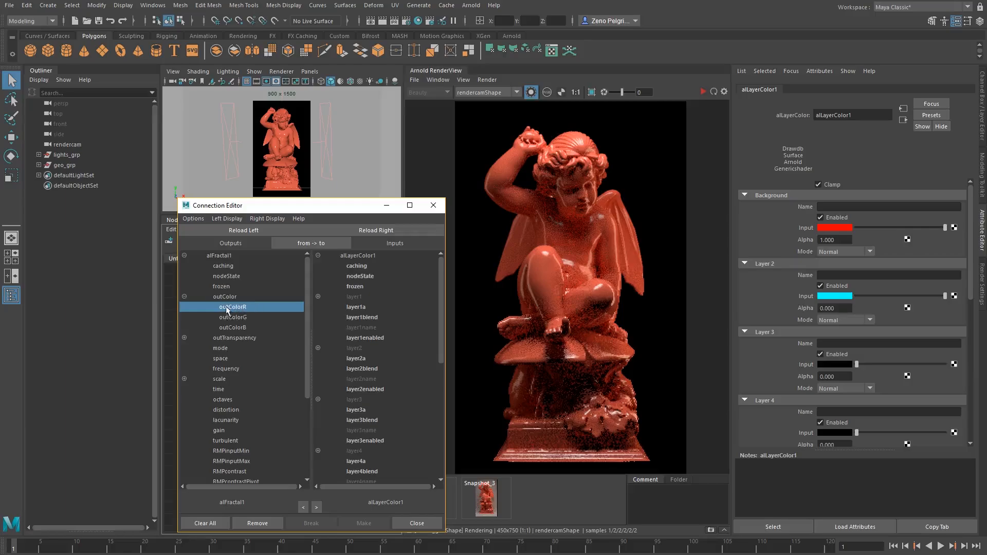
click(356, 358)
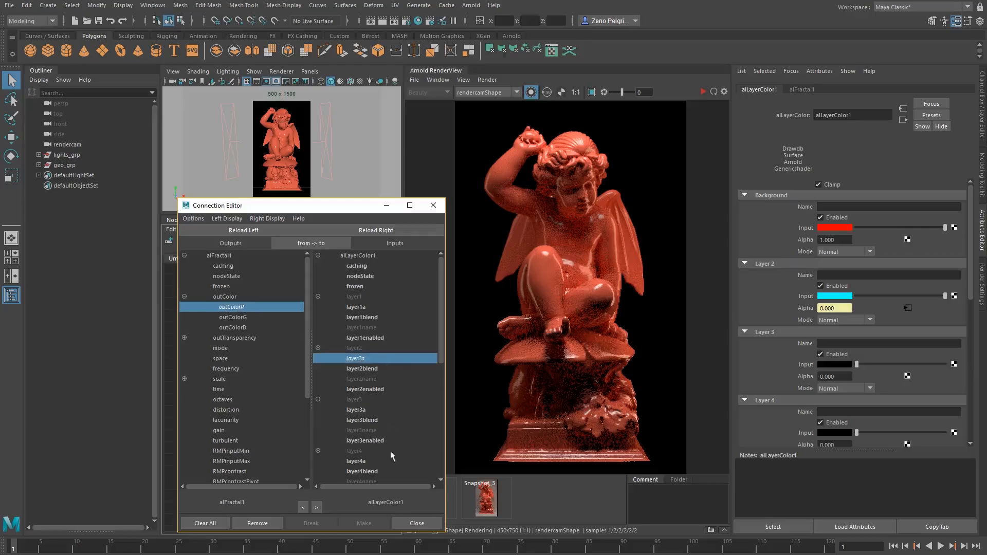
click(415, 524)
Connect aiLayerColor1's output to the base color of aiStandardSurface1
middle_drag(358, 322, 320, 323)
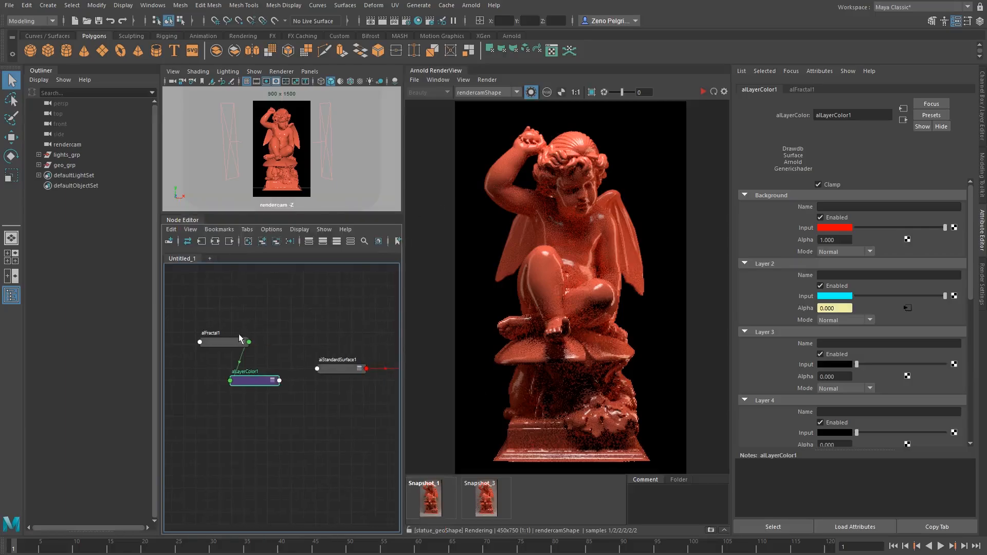
drag(226, 344, 193, 346)
drag(262, 379, 317, 369)
click(329, 371)
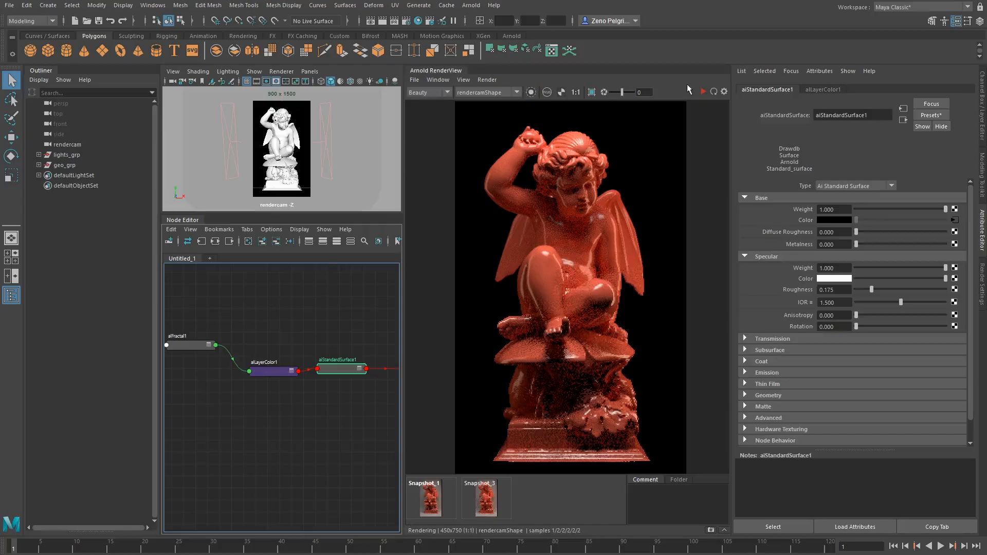
Restart the render and draw a render region around the statue's head
click(703, 91)
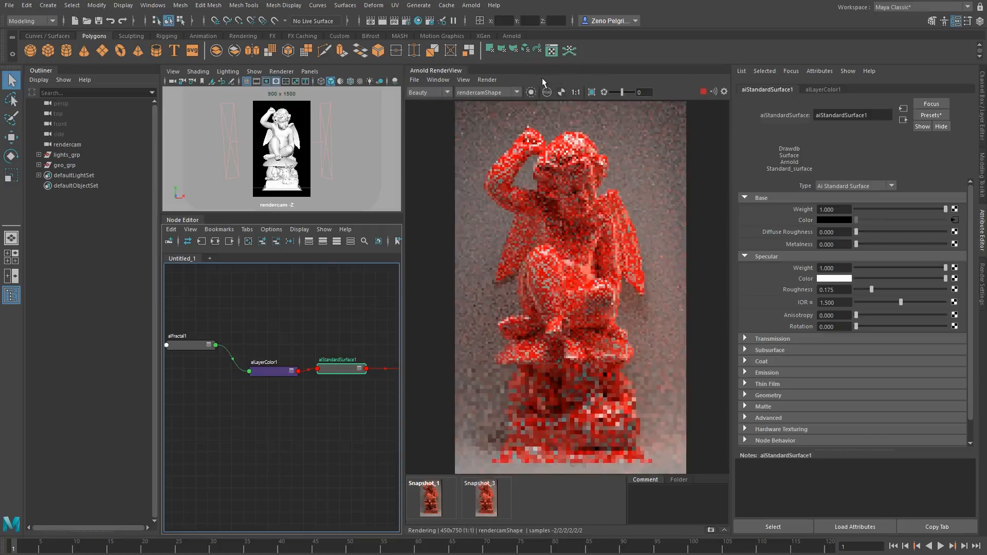
mouse_move(321, 297)
alt+middle_down()
mouse_move(368, 300)
mouse_move(334, 300)
alt+middle_up()
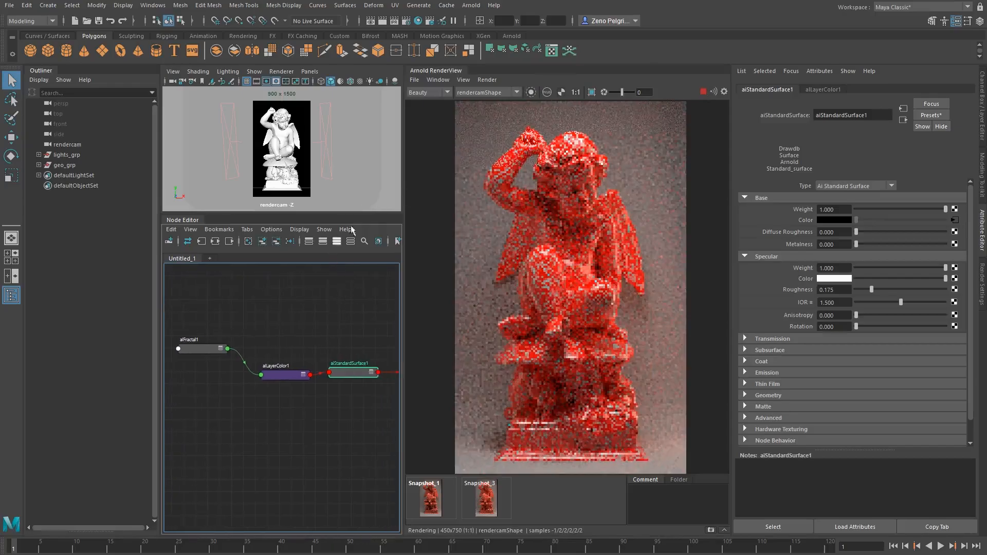
drag(496, 129, 630, 198)
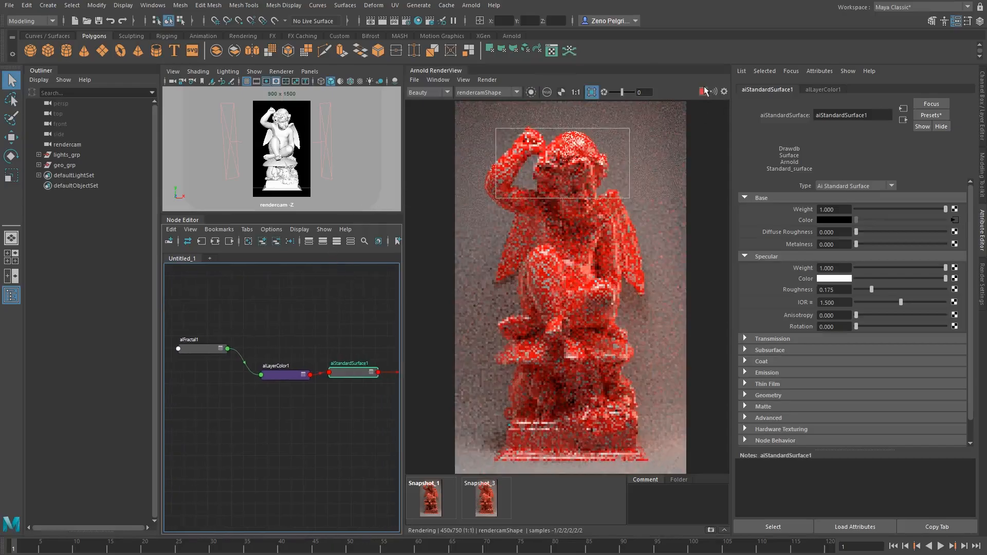
alt+middle_drag(202, 365, 233, 371)
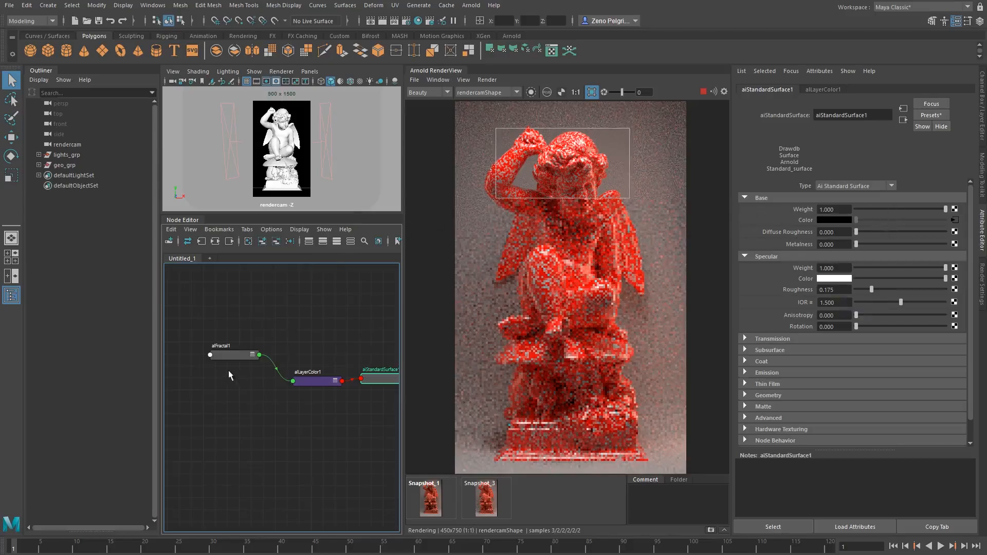
Select aiFractal1 and display only its output in the render view
click(231, 355)
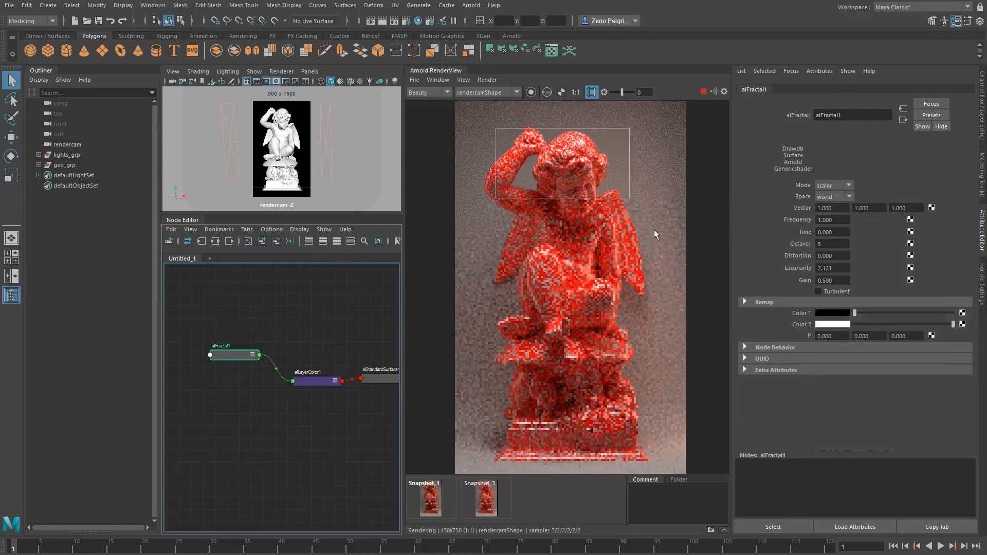
click(531, 92)
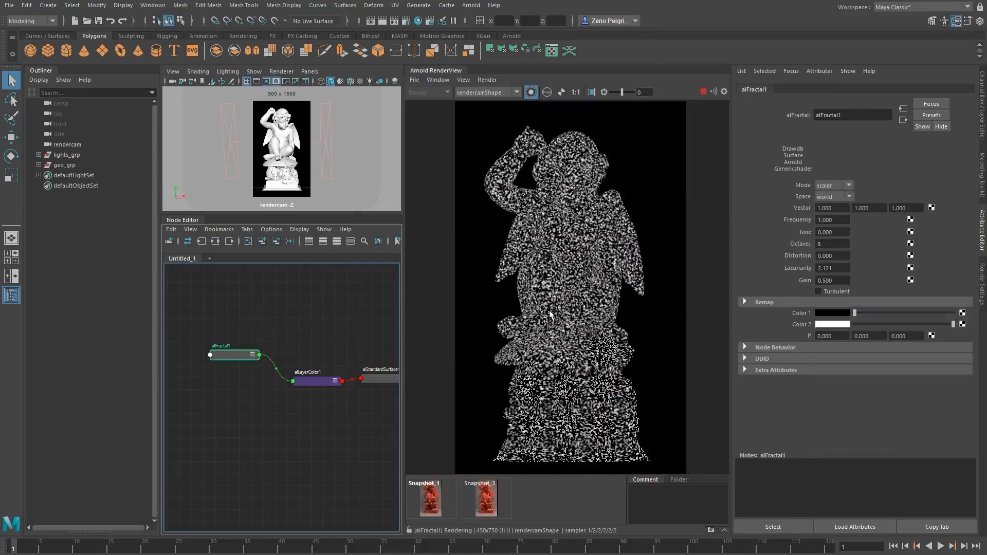
Set aiFractal1's Frequency to 0.230
scroll(550, 314, up, 1)
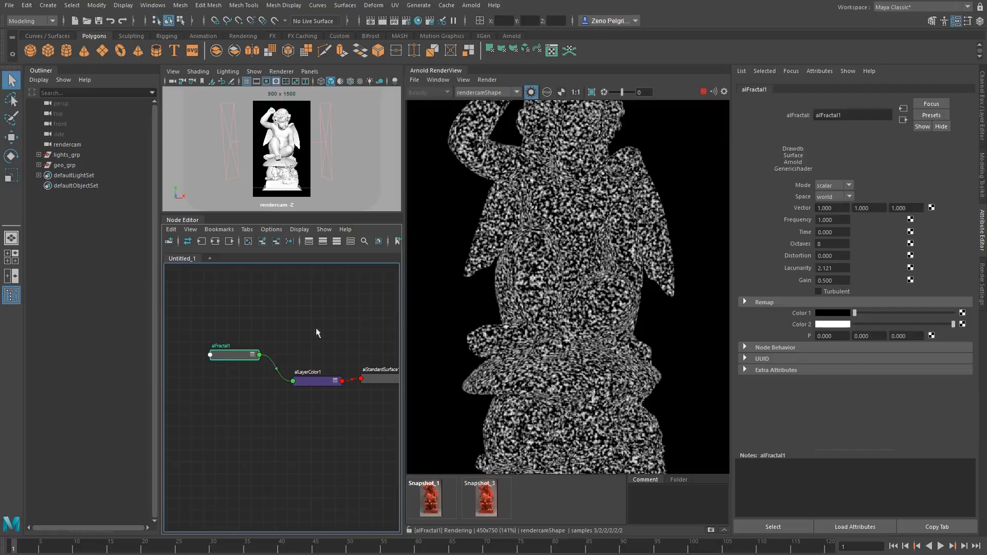
ctrl+drag(832, 220, 711, 198)
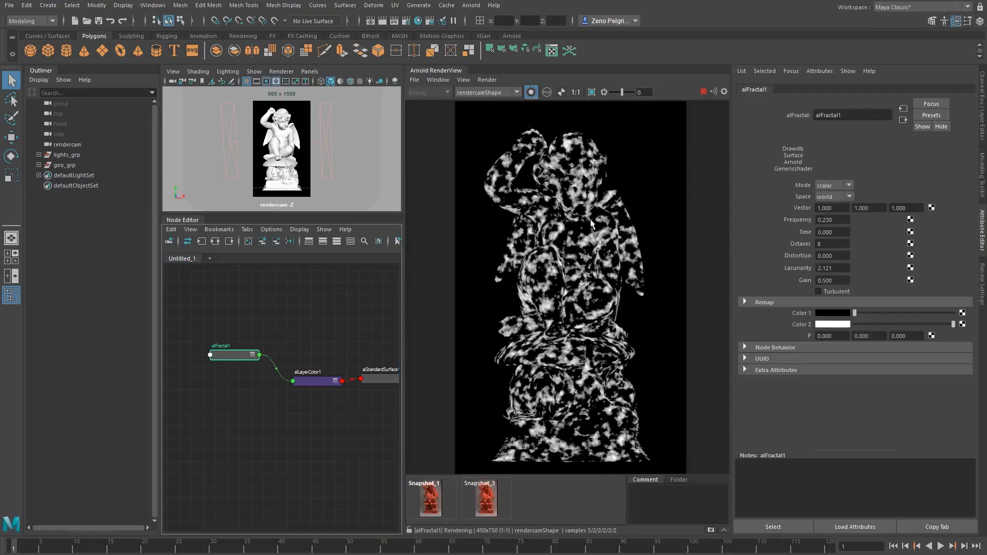
Preview aiLayerColor1 and aiFractal1 in turn in the render view to compare their outputs
alt+middle_drag(334, 318, 311, 314)
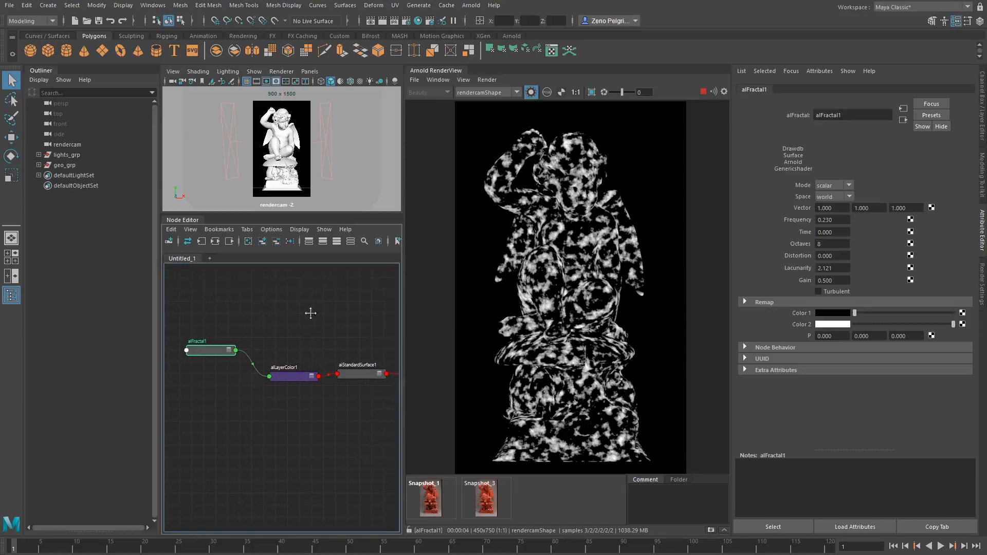
click(288, 378)
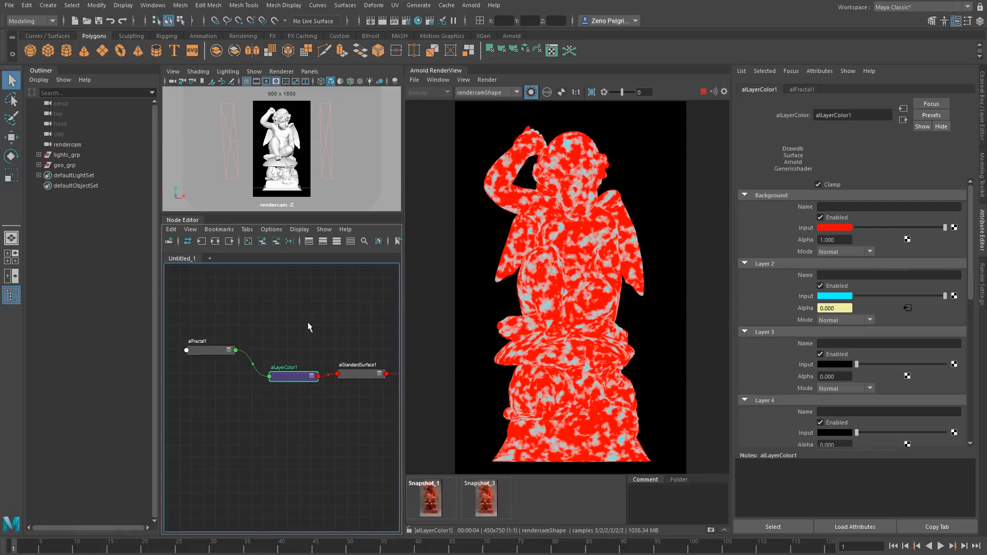
scroll(917, 246, down, 1)
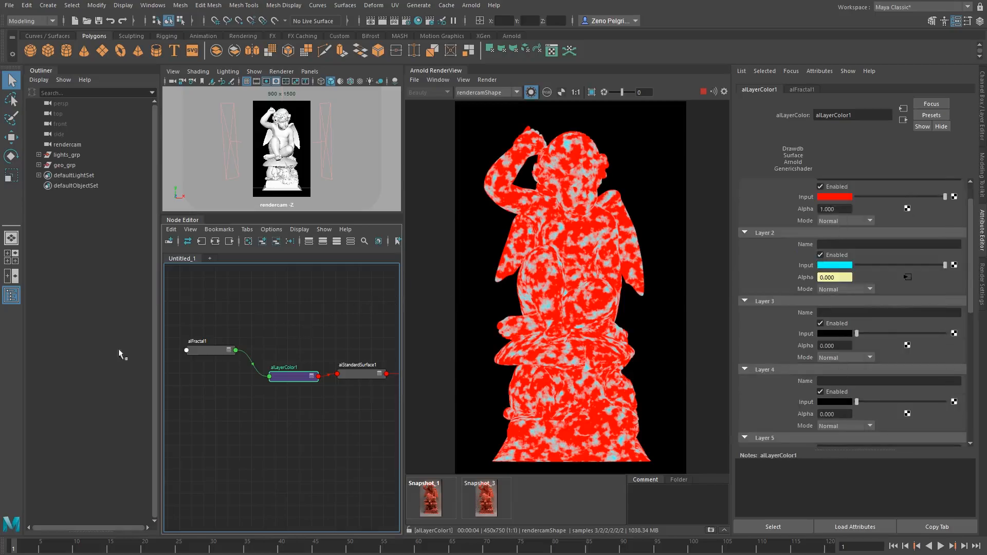
click(209, 351)
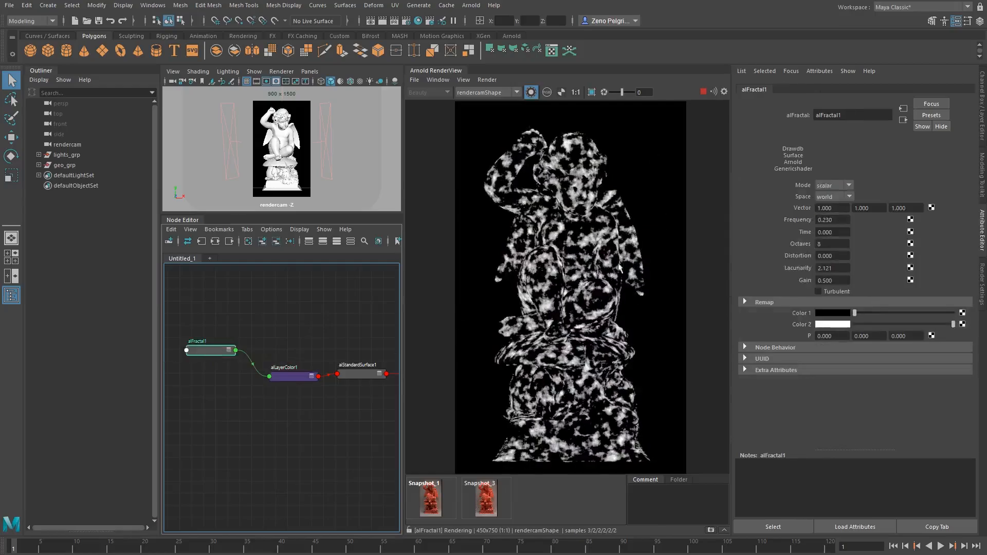
click(296, 377)
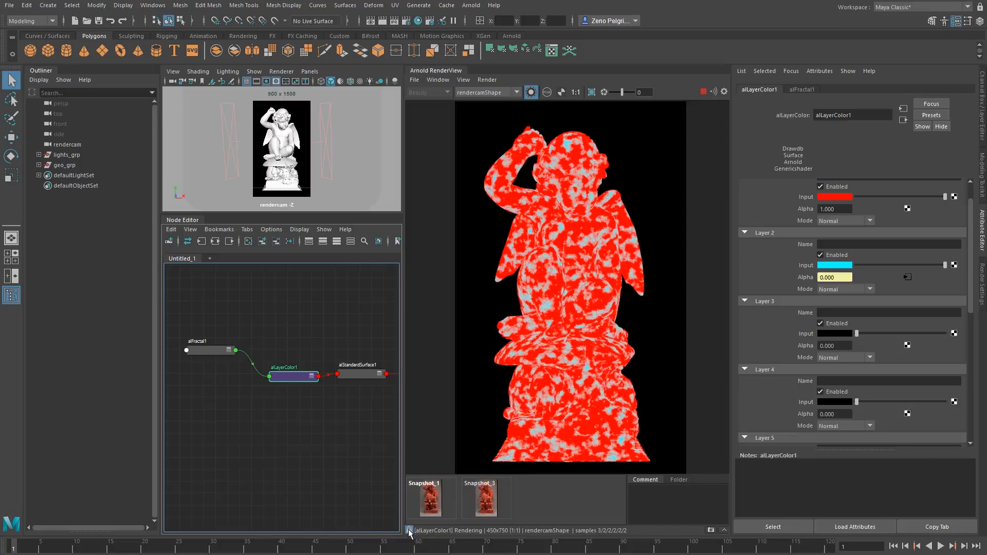
drag(288, 381, 286, 371)
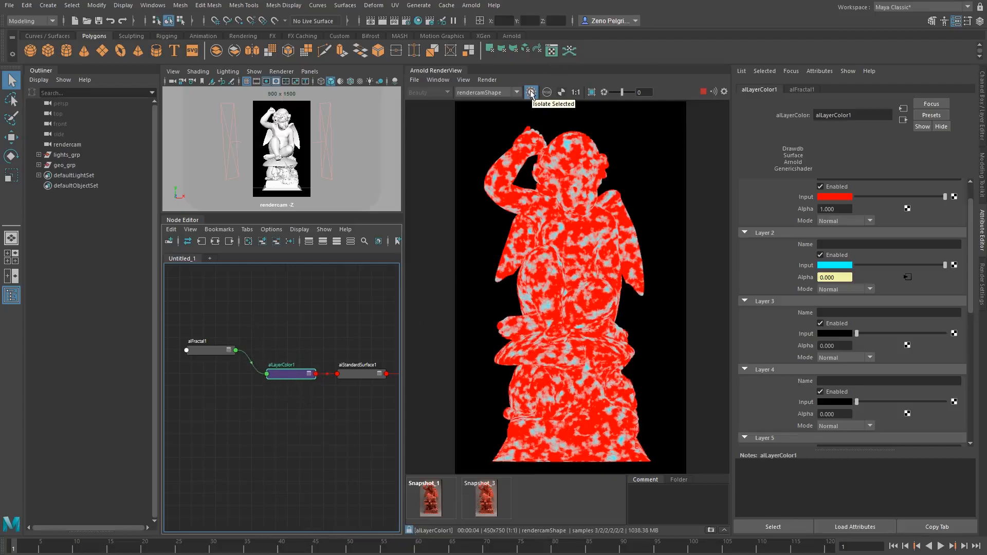
Select aiFractal1 and set its Frequency to 0.07
click(211, 350)
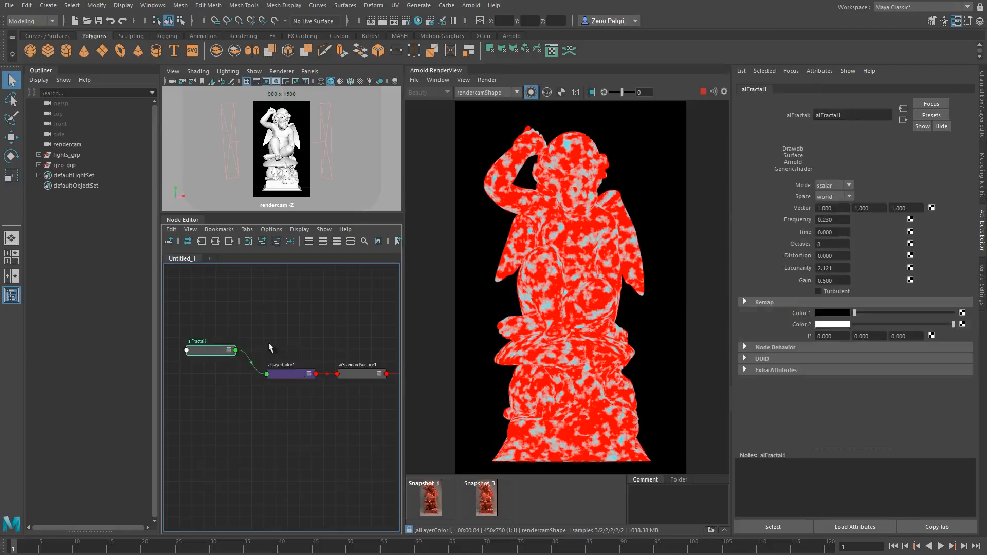
double_click(828, 220)
text(0.1)
key(Return)
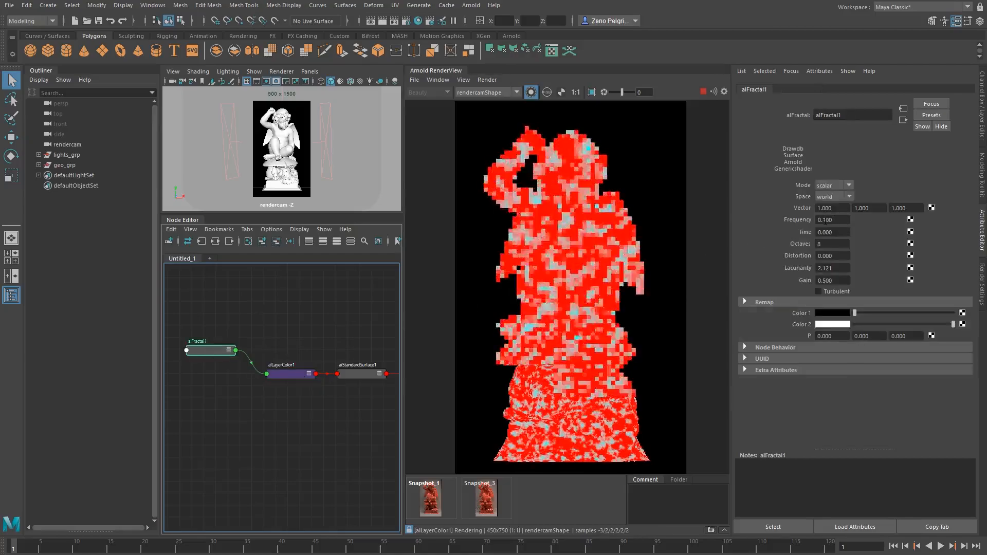
double_click(827, 220)
text(0.07)
key(Return)
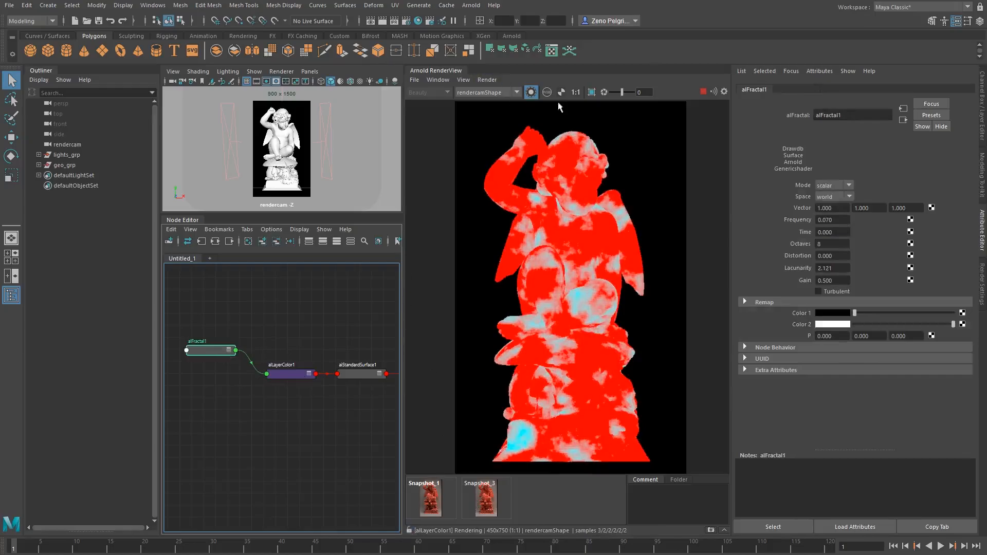
Turn off Isolate Selected to show the full beauty render of the statue
click(532, 95)
click(531, 95)
click(532, 95)
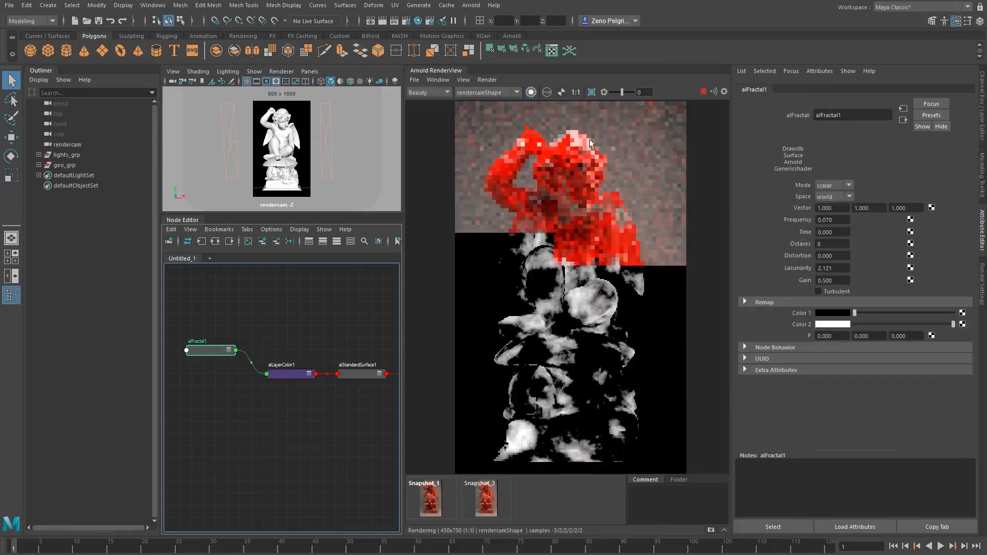
alt+middle_drag(301, 342, 278, 339)
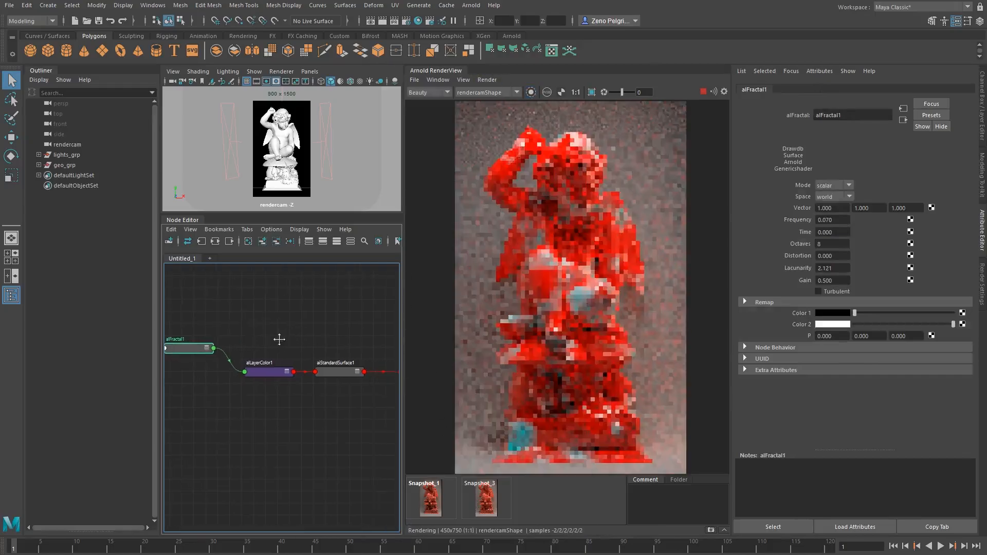
Cycle through the render view's channel display modes and return to the color view
click(547, 93)
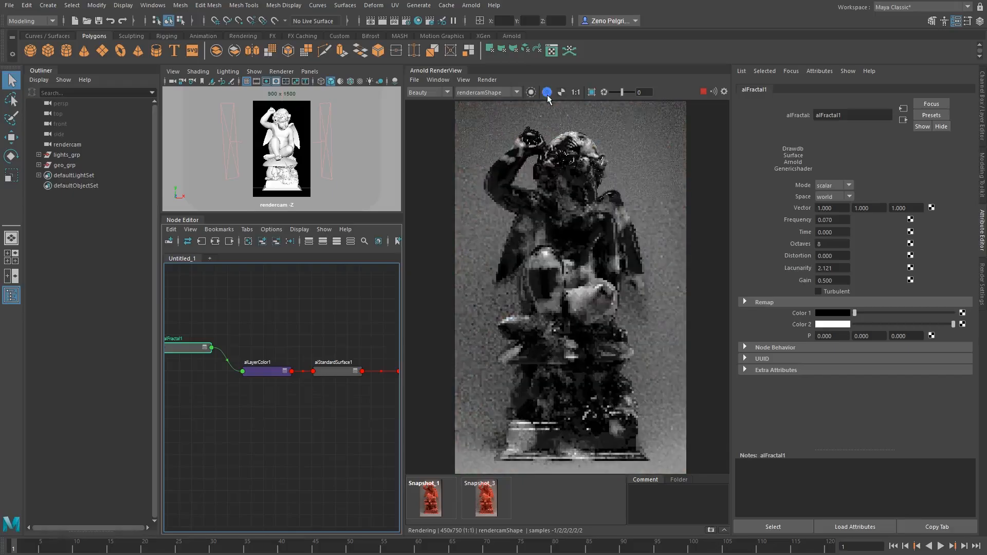
click(547, 93)
click(547, 93)
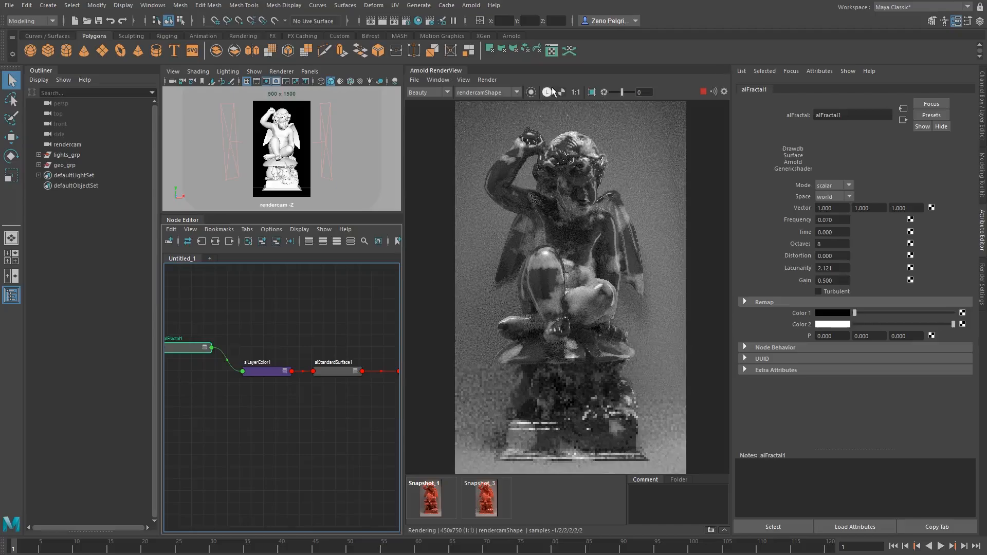
click(547, 94)
click(560, 93)
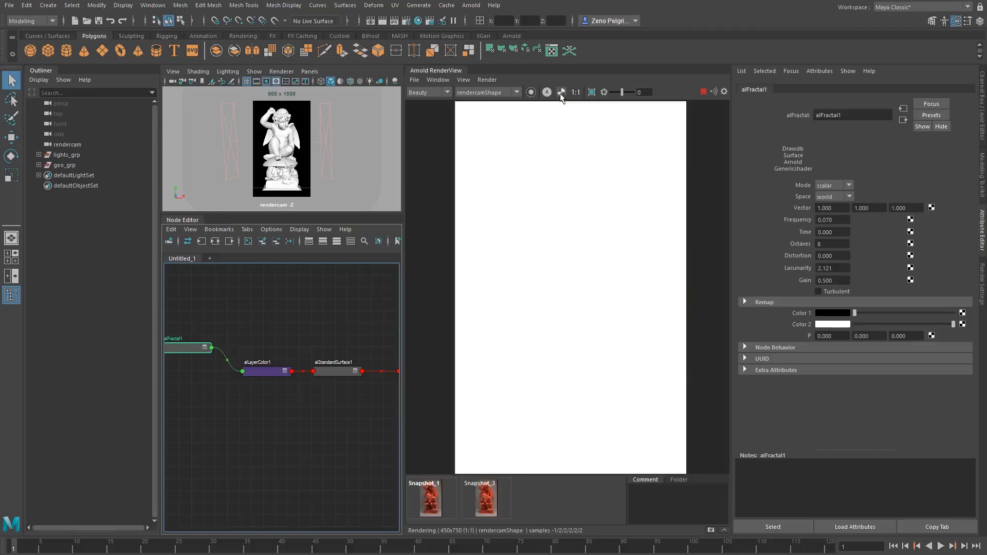
click(560, 93)
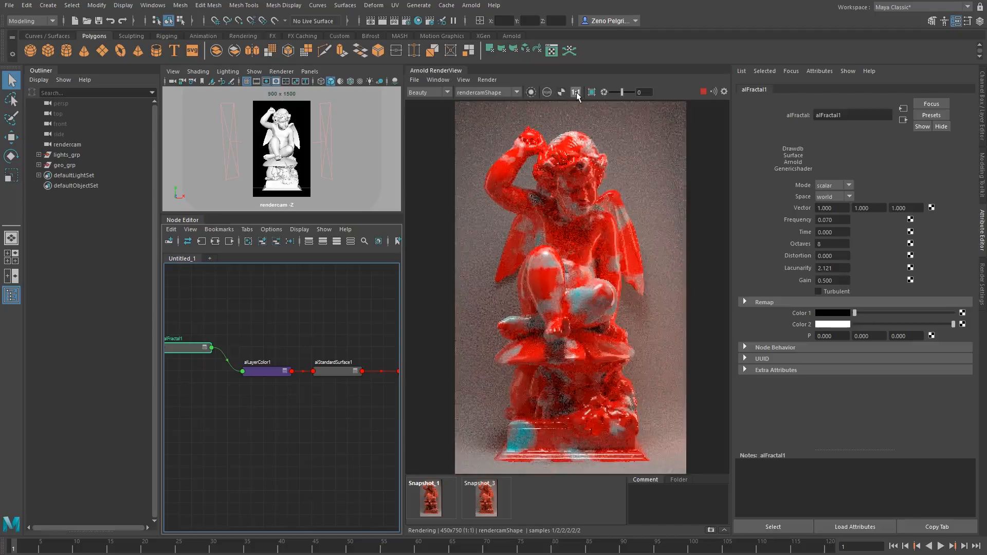
Draw a render region around the statue's head and upper body
click(577, 94)
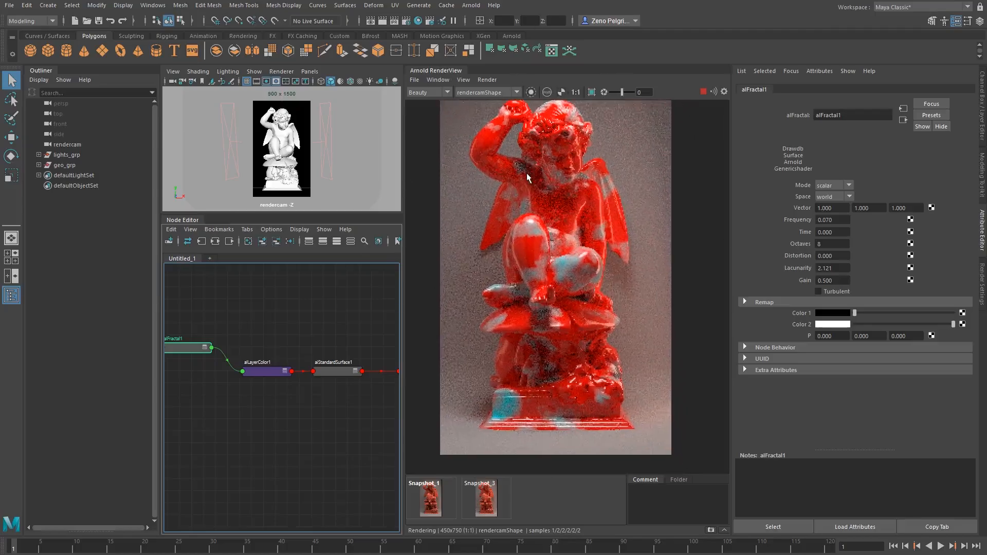
click(578, 94)
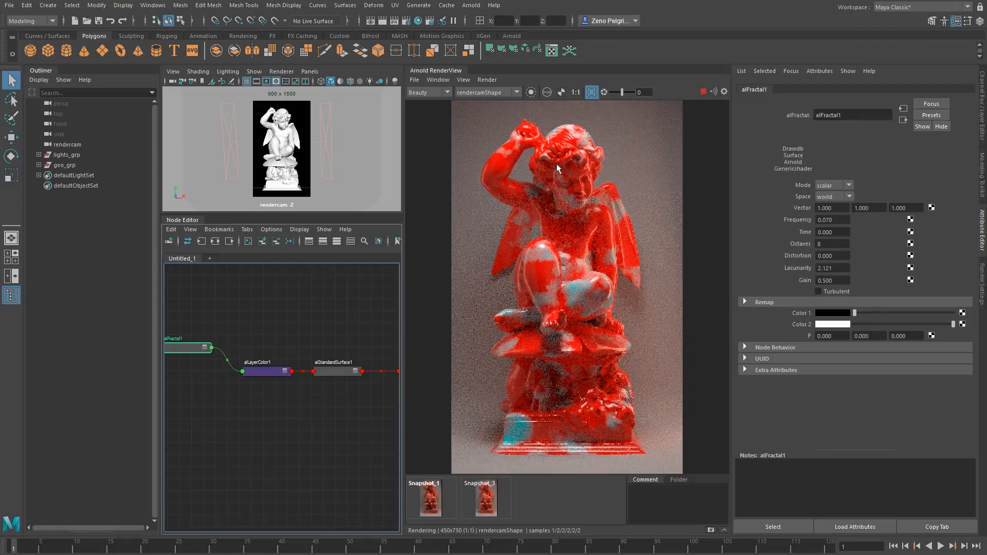
scroll(556, 164, down, 2)
drag(492, 168, 633, 303)
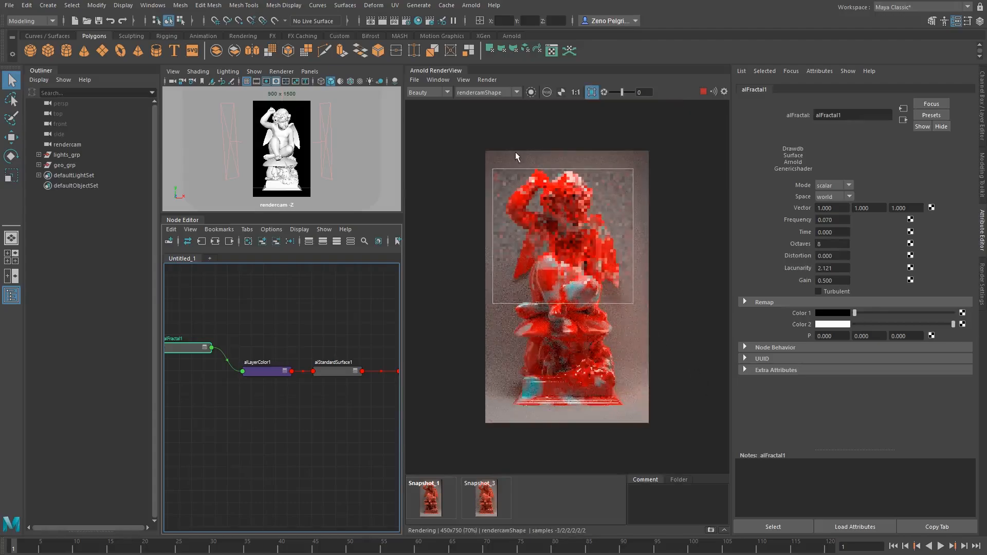
drag(513, 154, 603, 241)
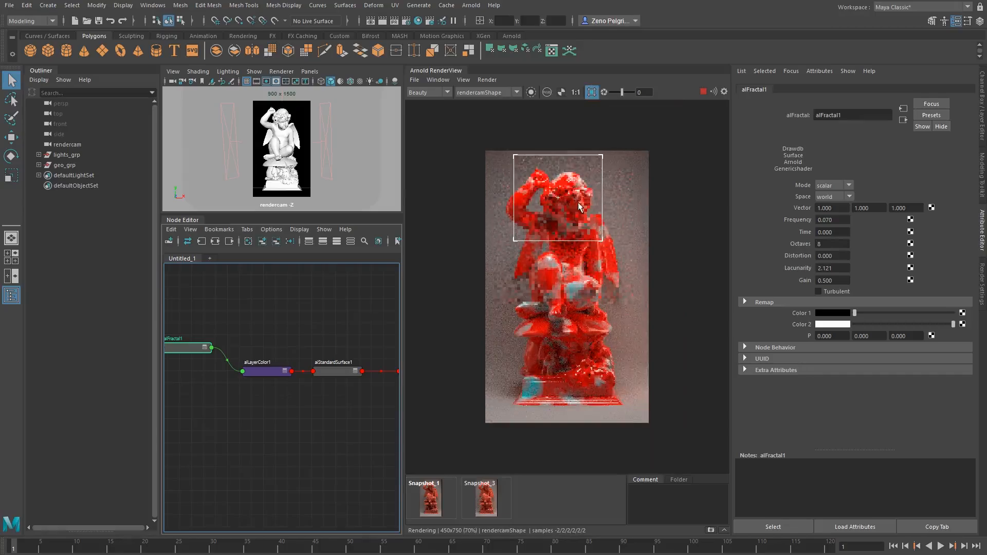
scroll(577, 200, up, 2)
scroll(577, 190, down, 1)
drag(508, 250, 640, 434)
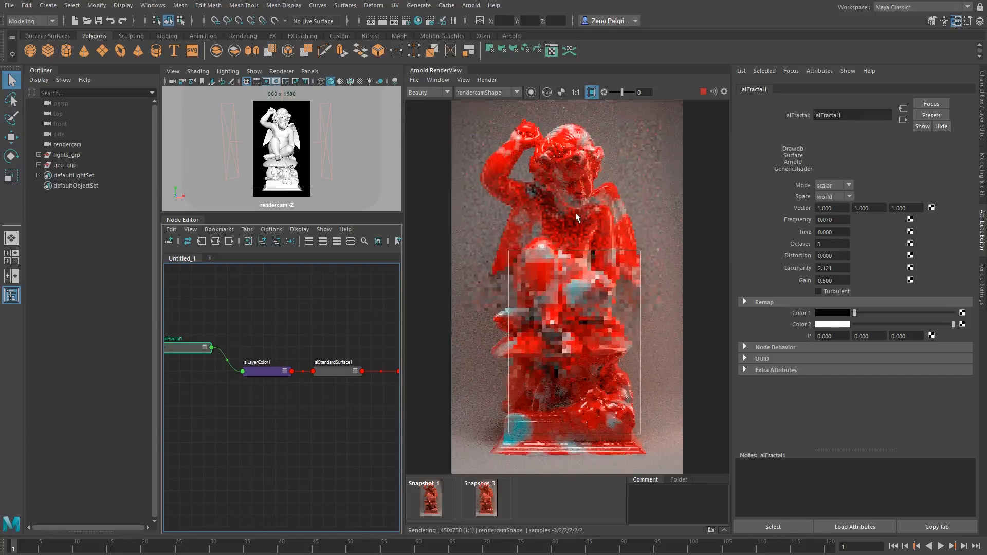
drag(515, 126, 637, 268)
Reset the exposure, move the region over the head, and turn the render region off
drag(622, 92, 624, 93)
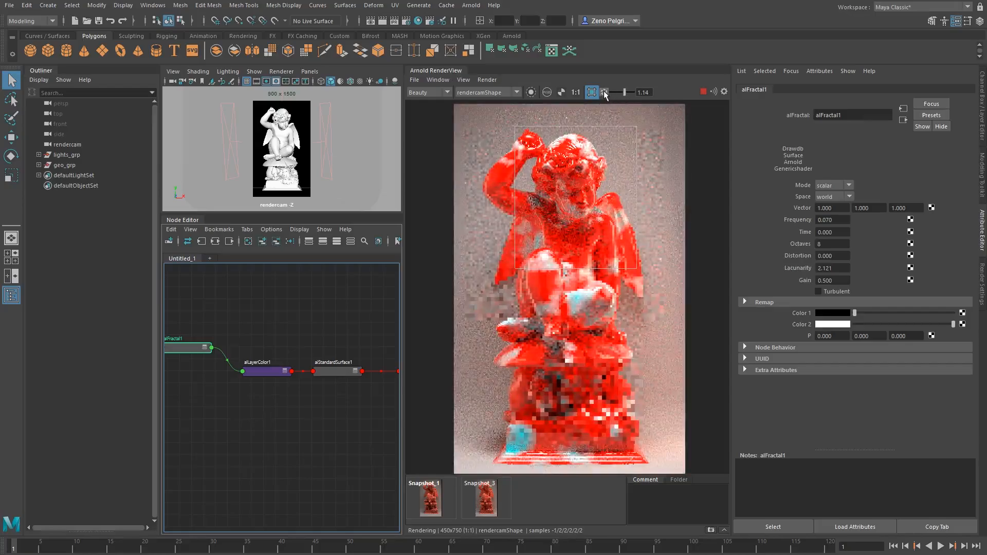
click(604, 93)
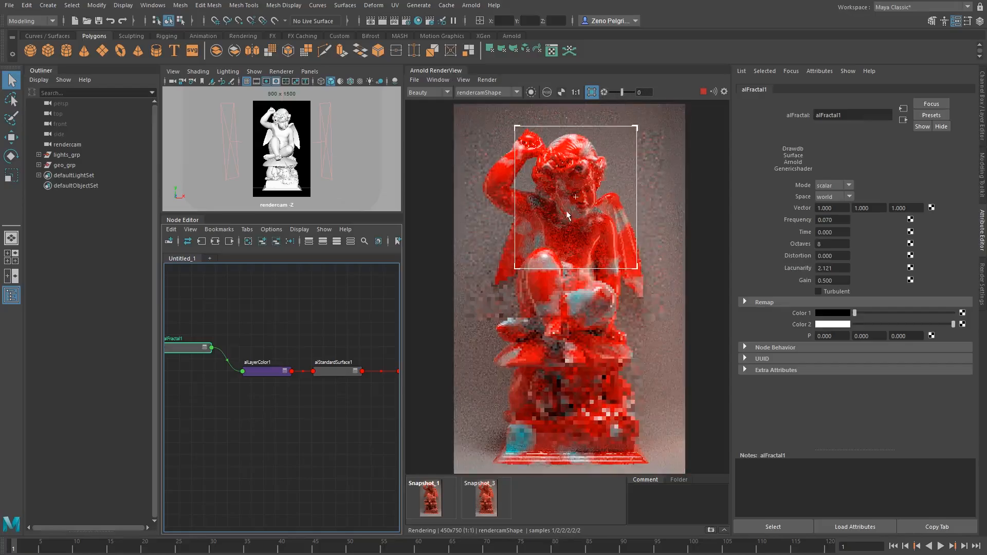
middle_drag(566, 211, 556, 235)
scroll(556, 186, down, 2)
click(592, 92)
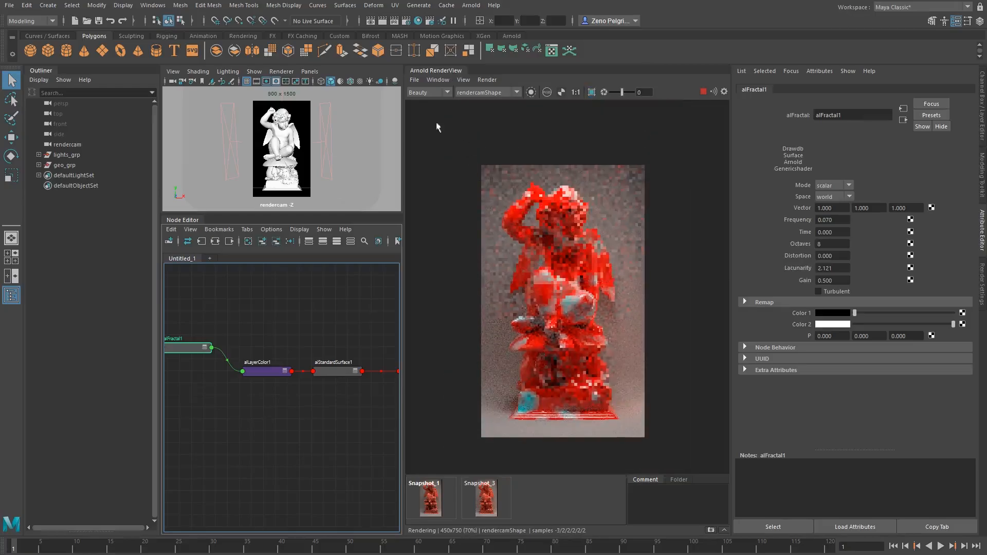
Enable Display Pixel Information in the render view's status bar
click(414, 80)
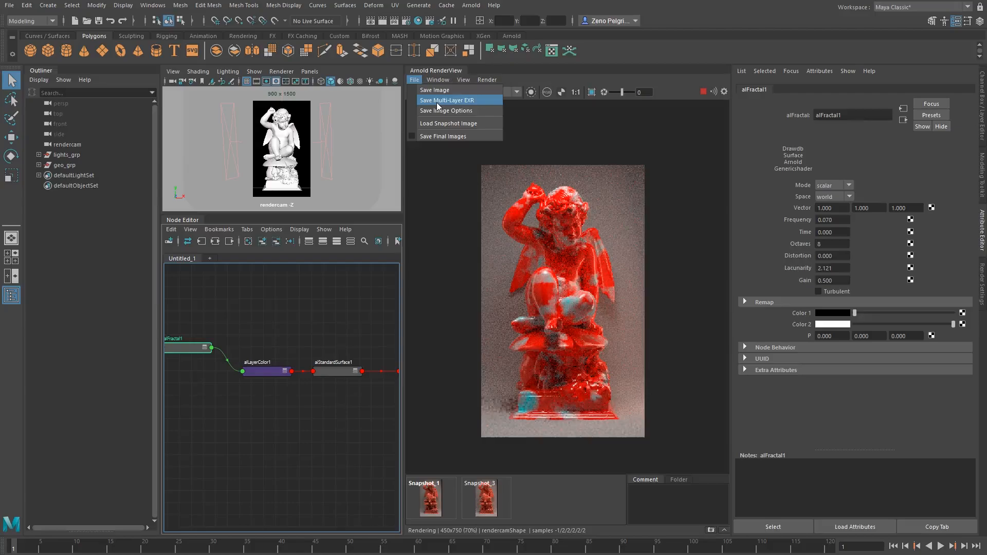
mouse_move(441, 80)
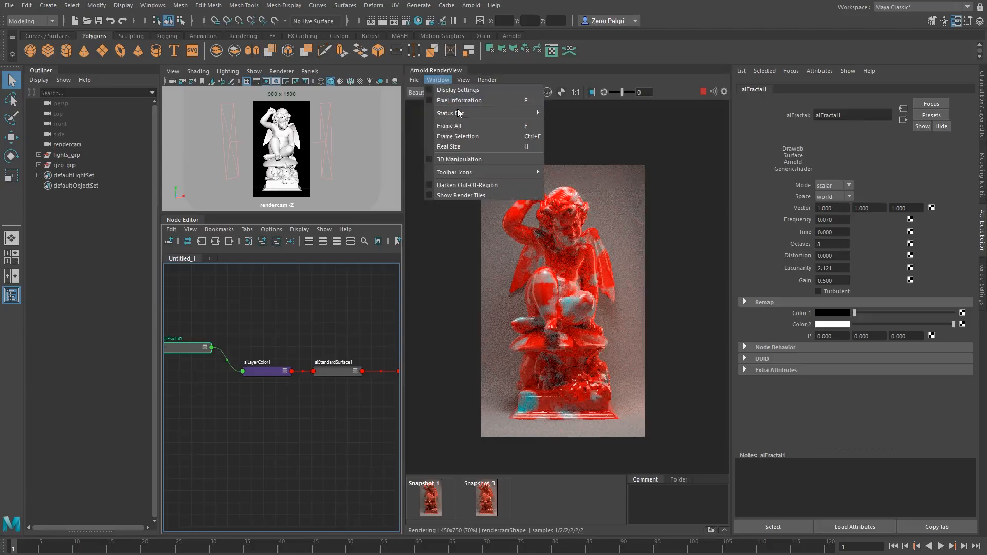
mouse_move(461, 117)
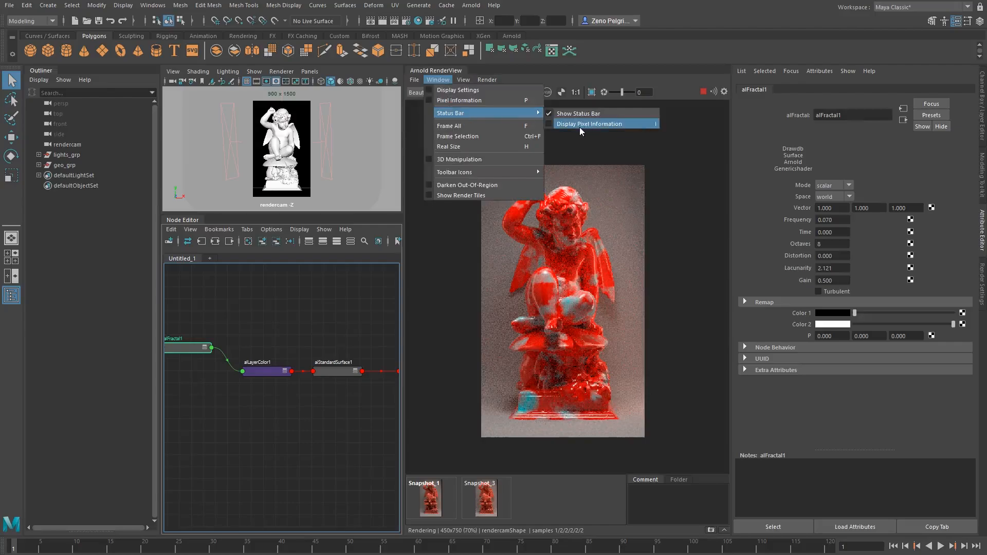
click(565, 124)
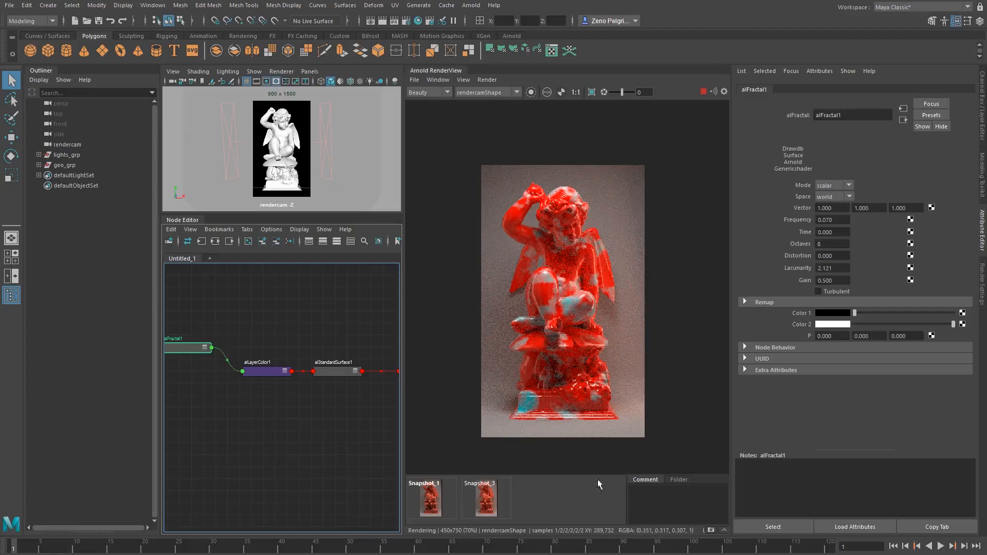
Isolate the selected aiFractal1 in the render view
alt+middle_drag(268, 318, 307, 304)
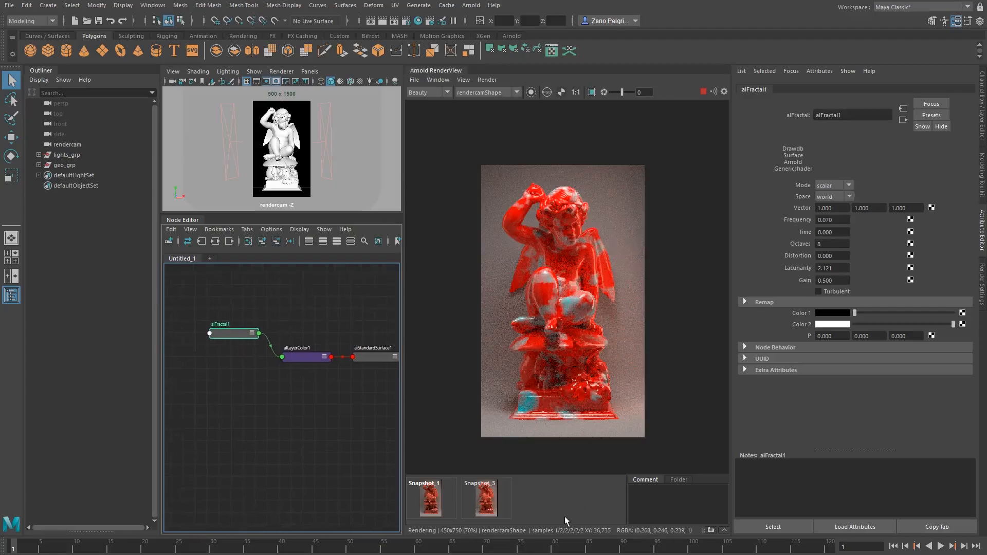
click(531, 92)
scroll(565, 301, up, 2)
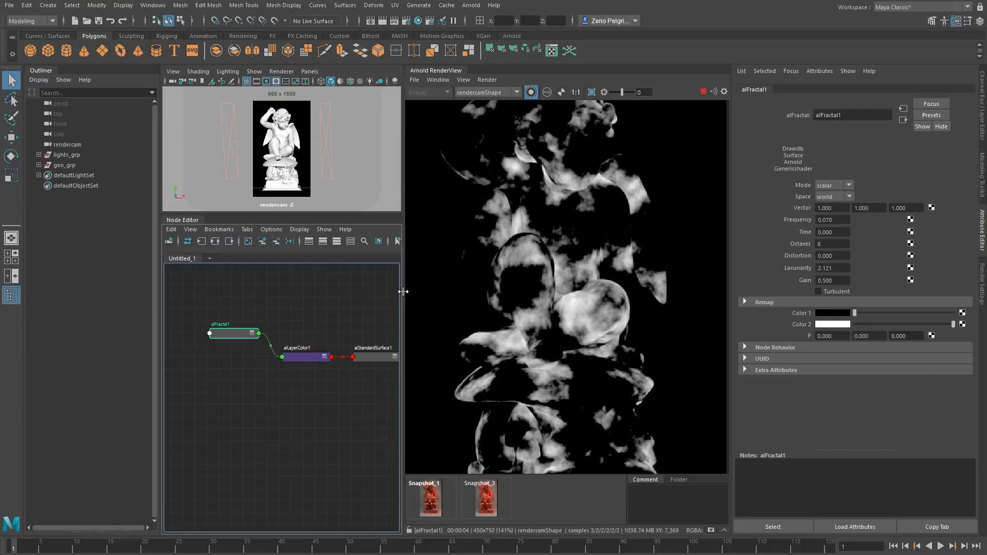
Widen the render view panel and switch back to the full beauty render
drag(403, 291, 259, 291)
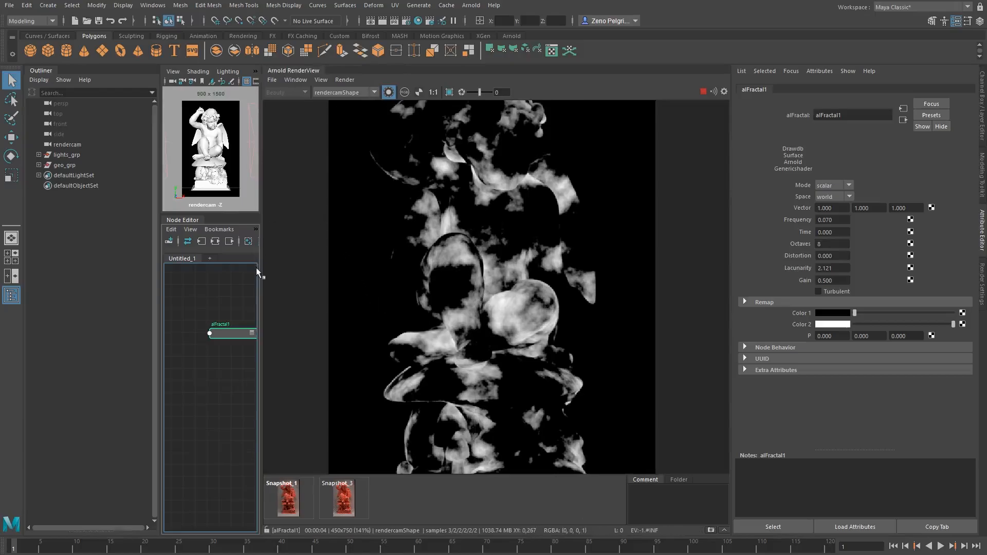
drag(260, 272, 363, 266)
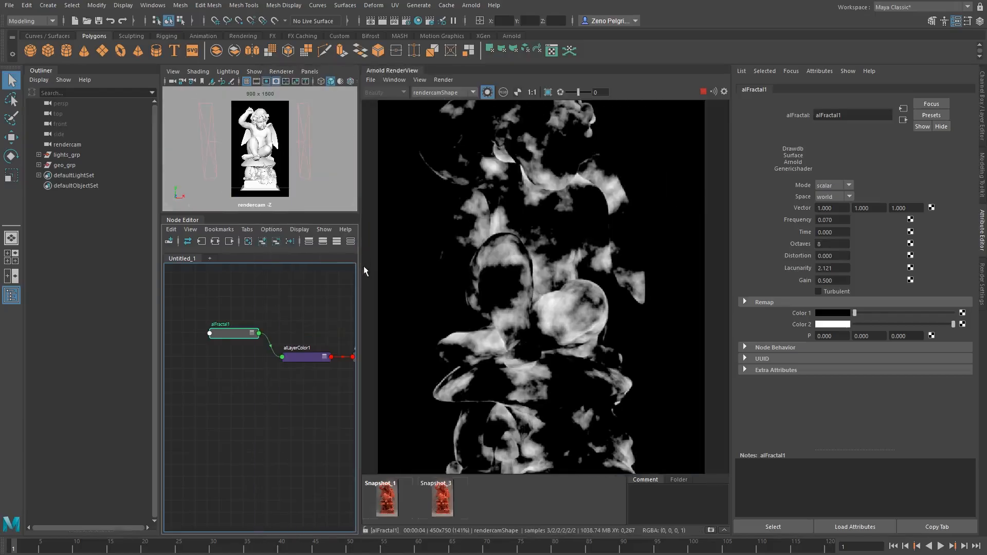
click(487, 92)
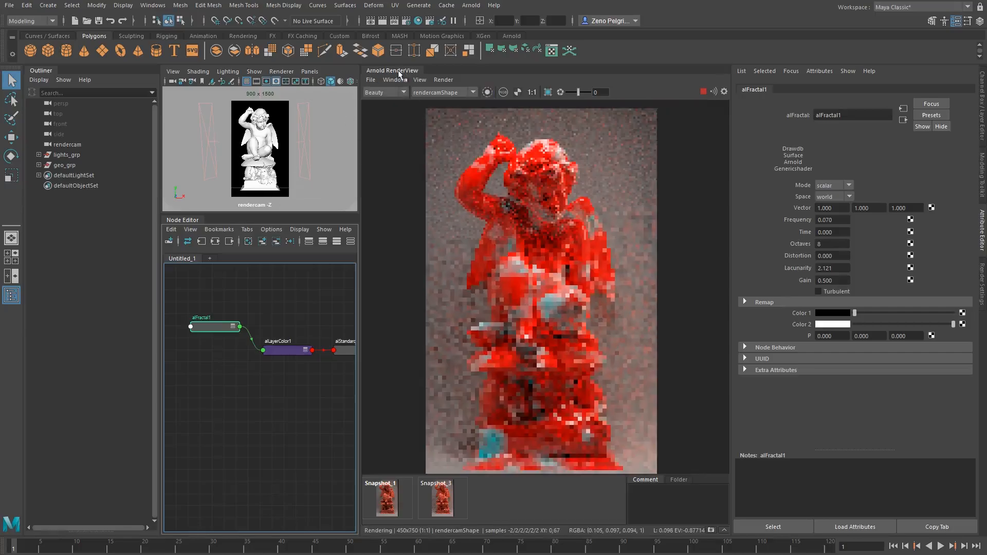
Enable the Debug Shading icon in the render view toolbar
click(395, 80)
mouse_move(414, 112)
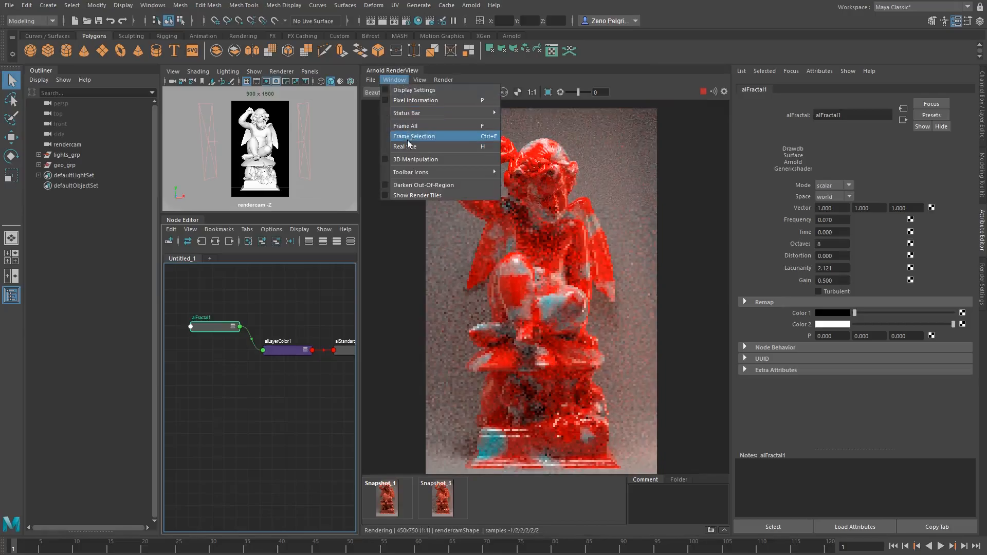
mouse_move(418, 174)
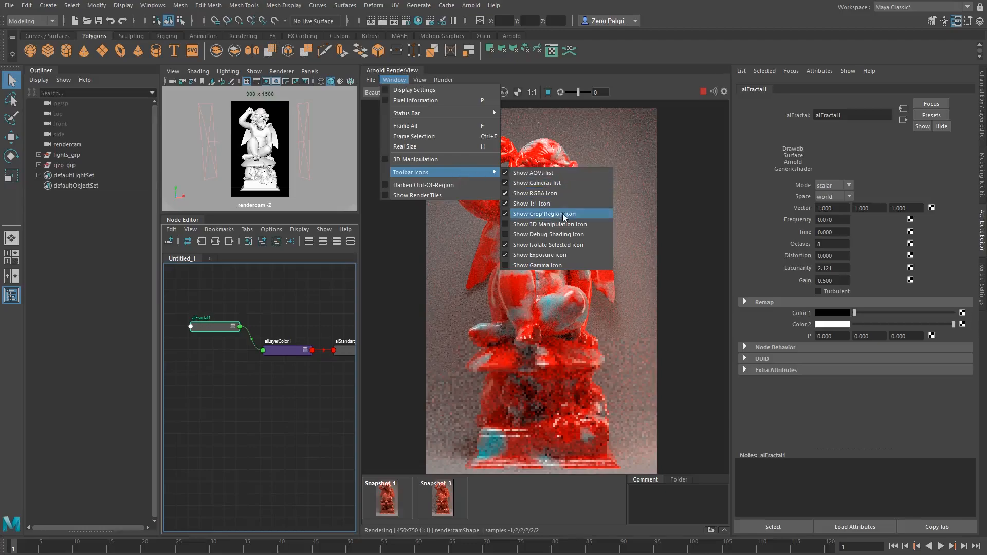
click(547, 235)
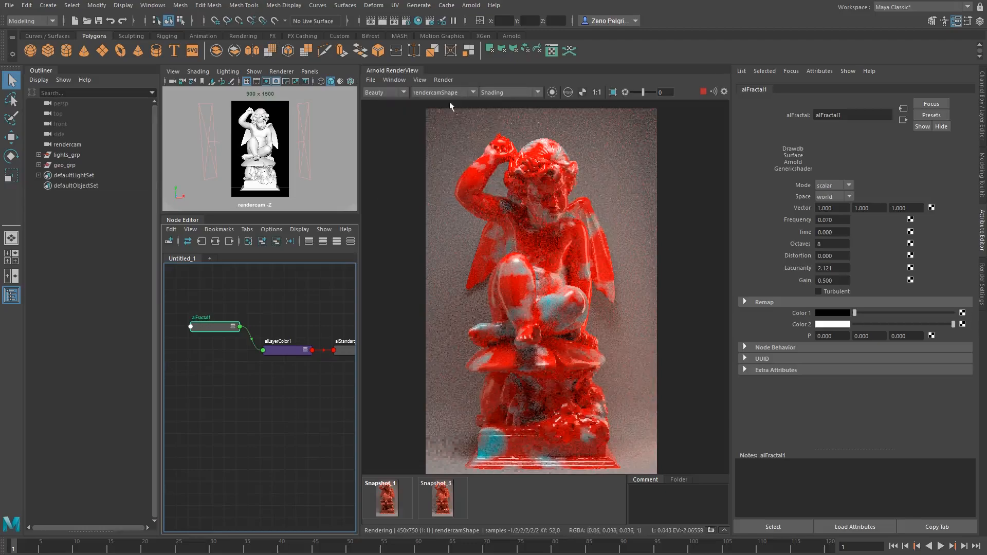
Preview the render in the Basic and Lighting debug shading modes
click(509, 95)
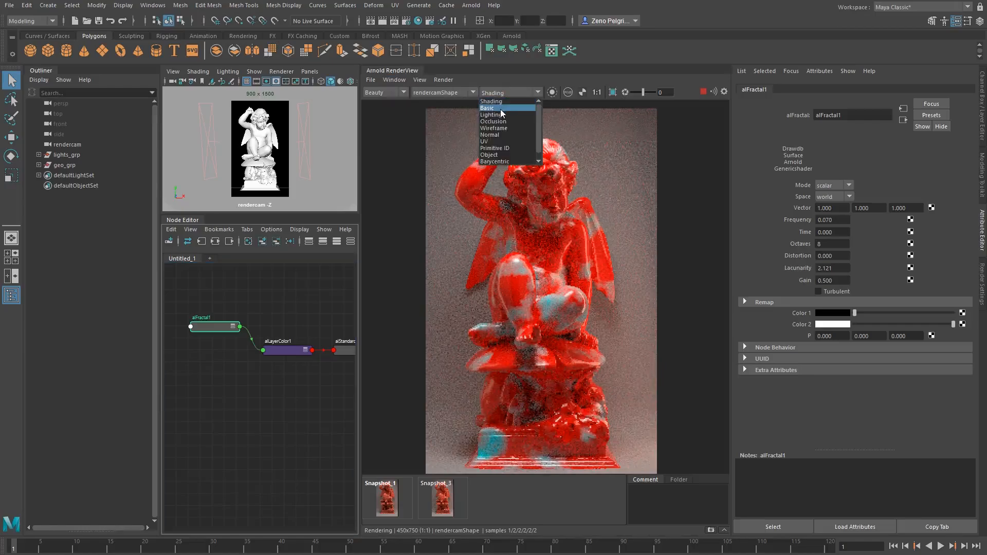
click(501, 109)
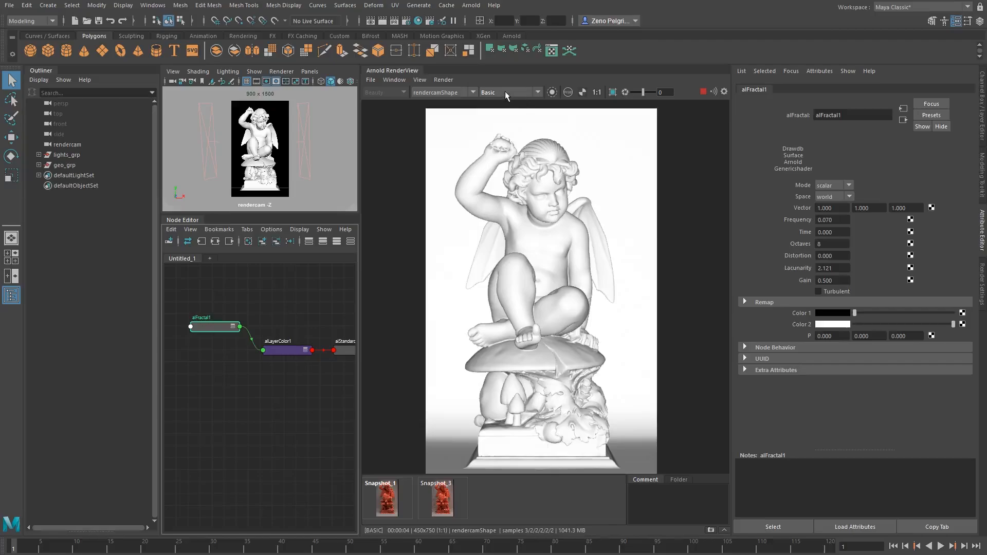
click(505, 91)
click(505, 92)
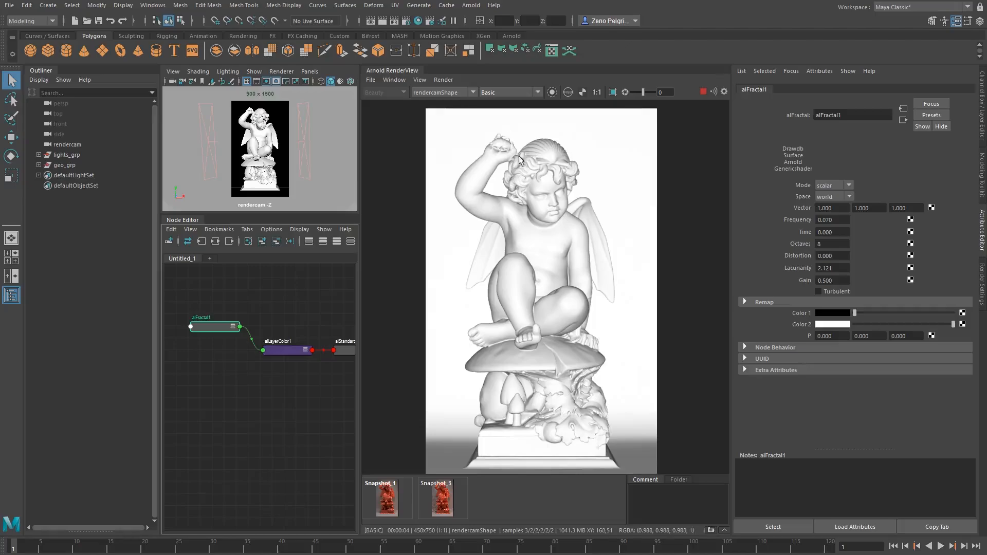
click(513, 92)
click(499, 109)
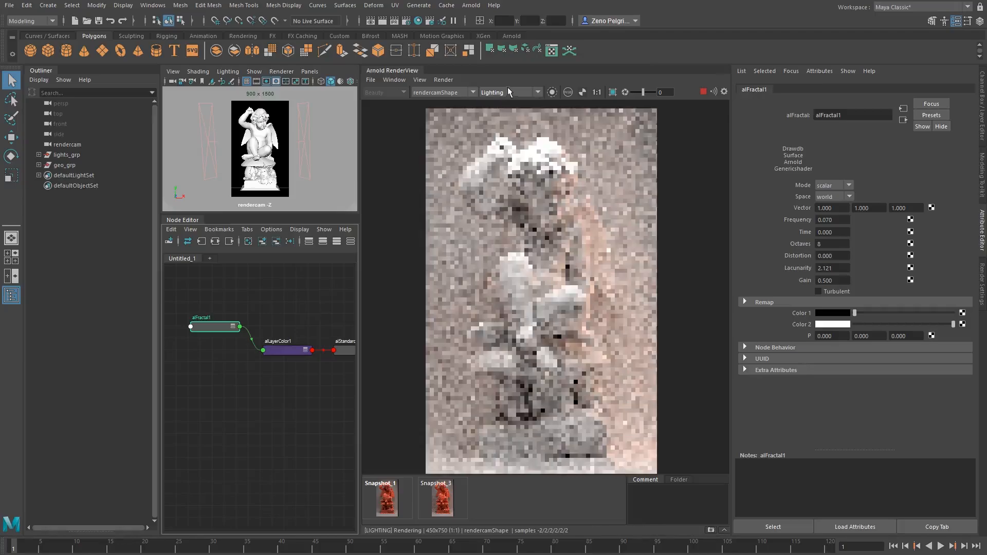
Preview the Occlusion and Wireframe debug shading modes, then return to Shading
click(509, 92)
click(509, 126)
click(520, 91)
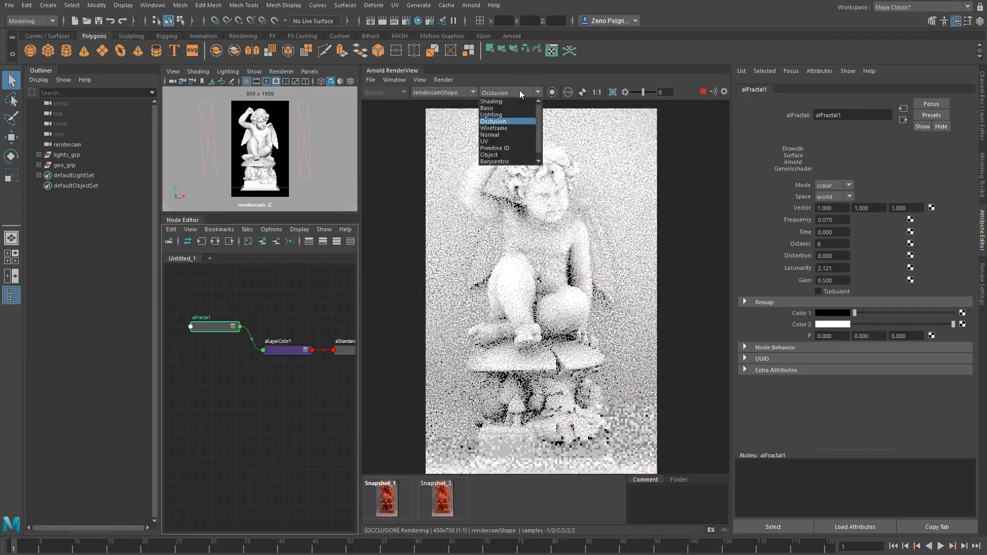
click(518, 124)
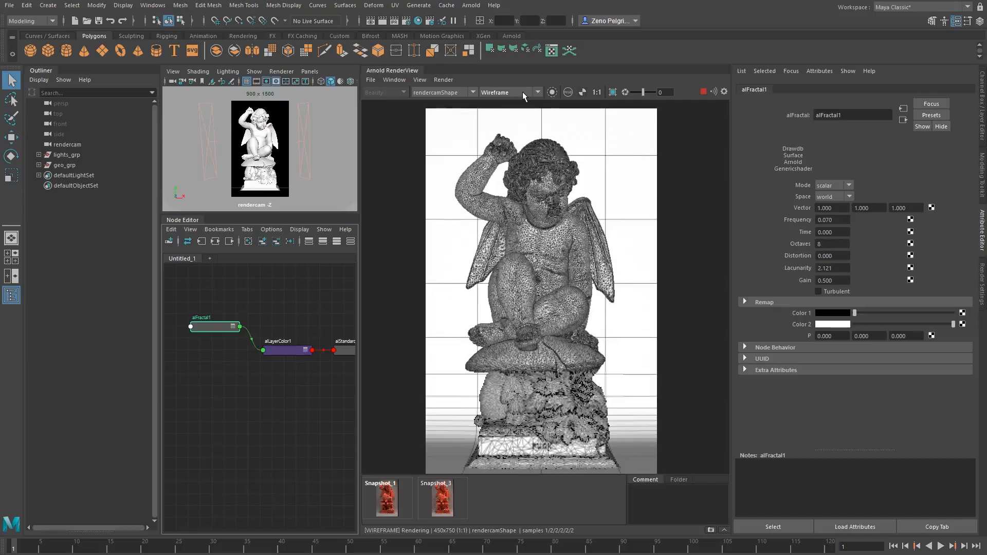
click(523, 91)
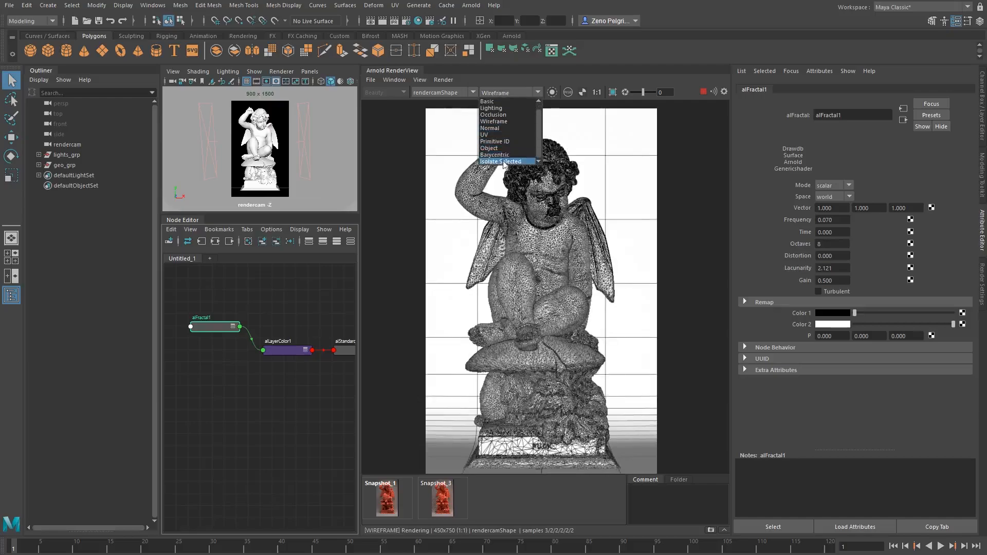
scroll(507, 144, up, 1)
click(496, 101)
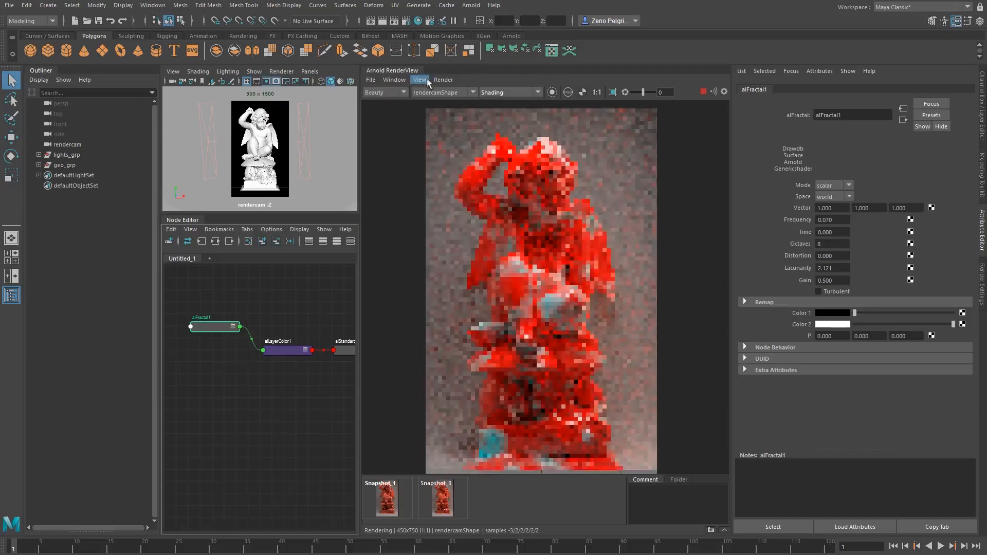
click(395, 80)
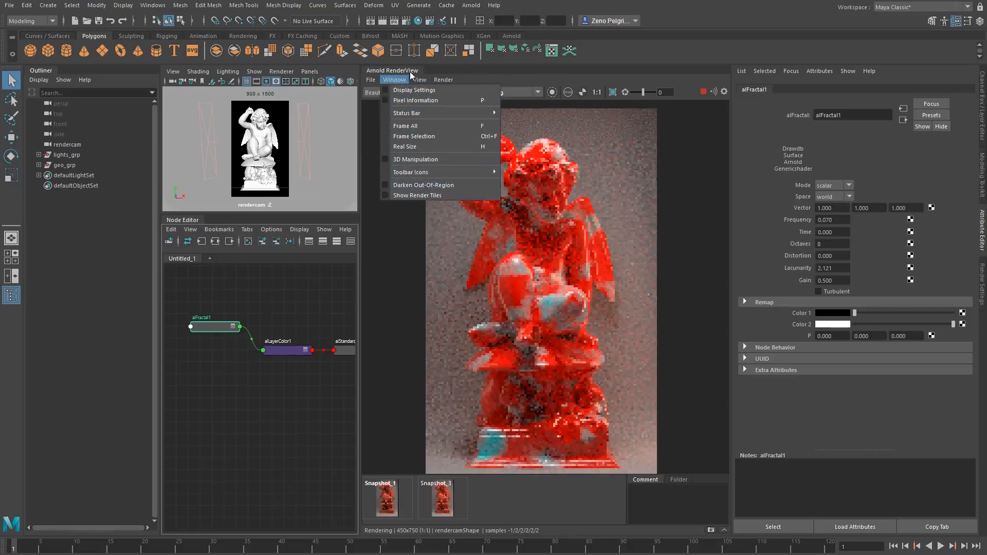
mouse_move(419, 80)
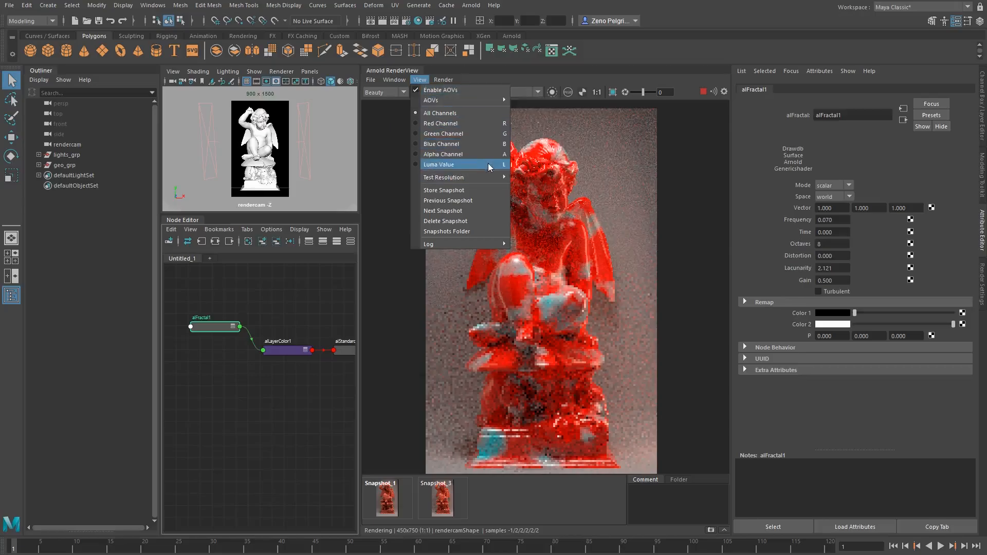
mouse_move(455, 180)
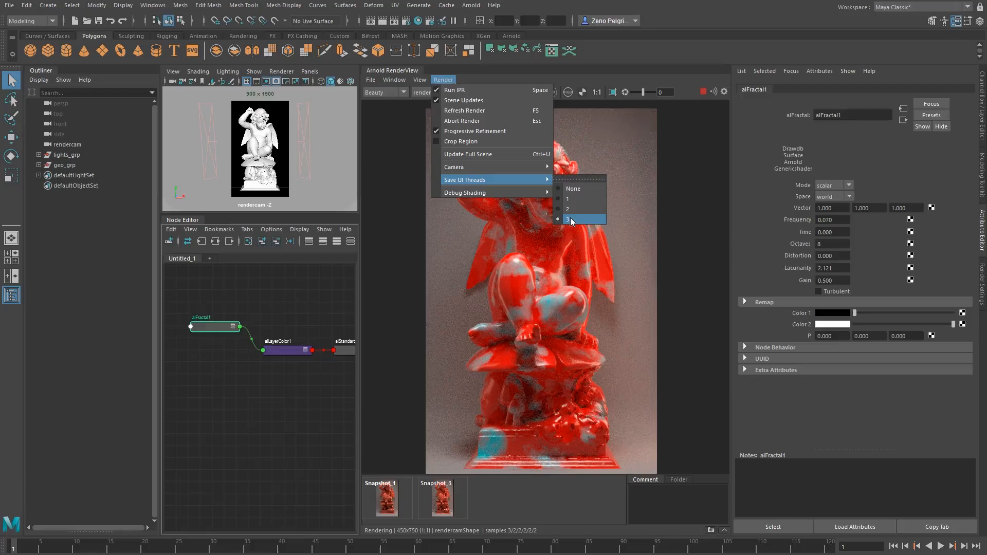
mouse_move(534, 193)
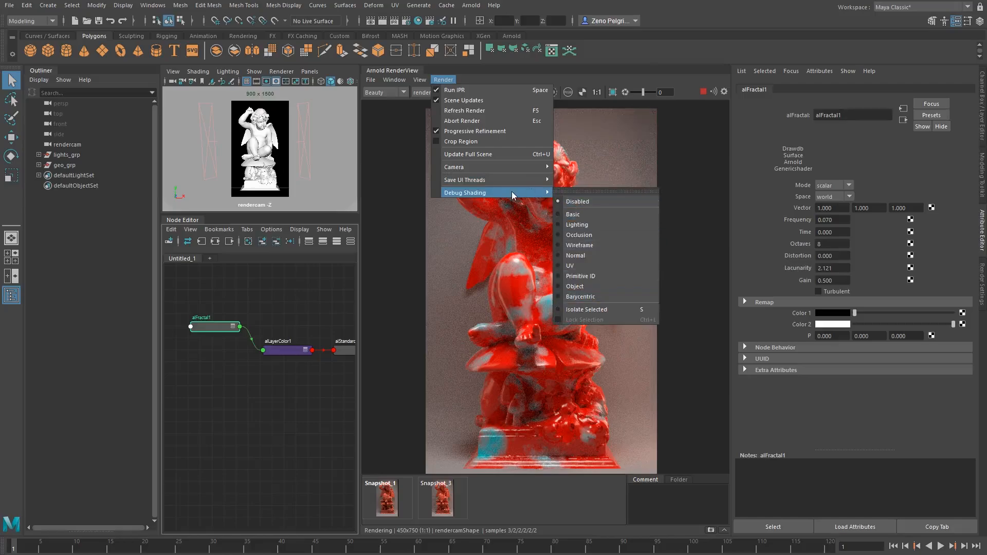
click(477, 76)
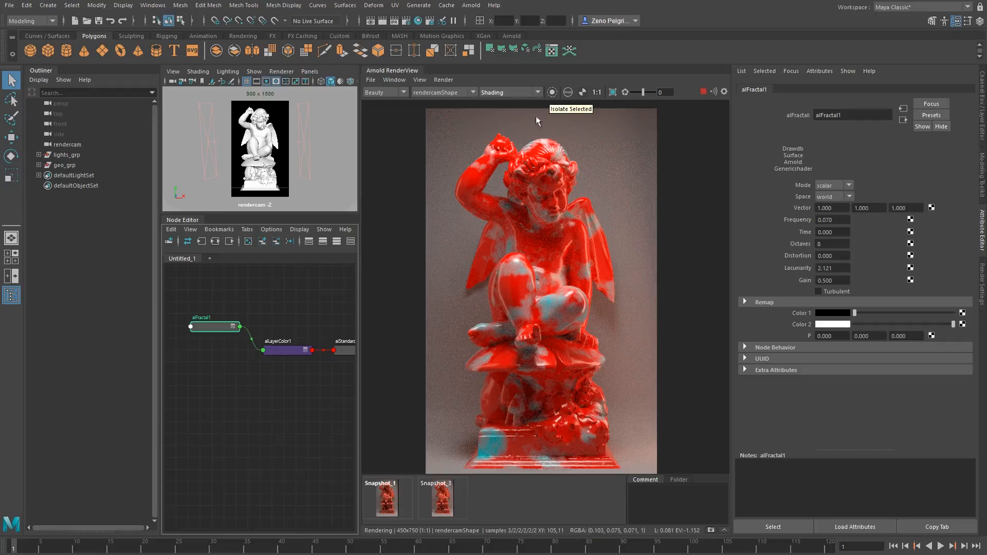
Select the aiLayerColor1 node in the Node Editor to show its layer attributes
click(297, 351)
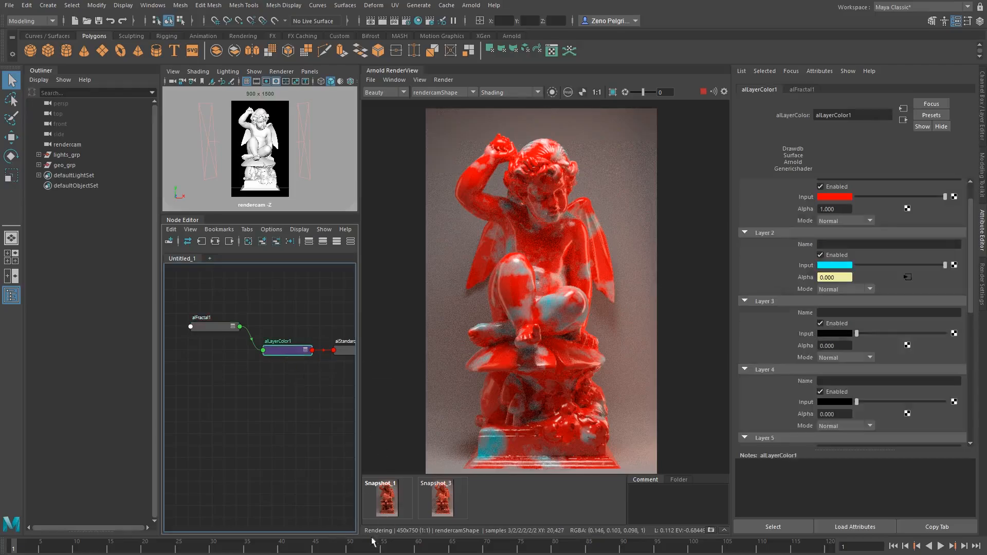